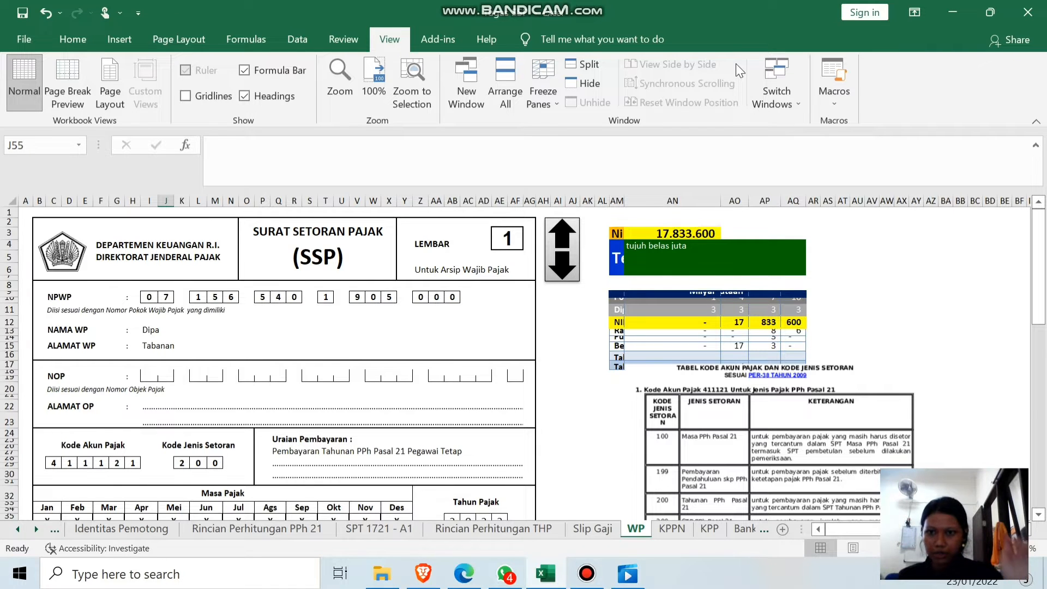
- Look over the SSP form on the WP sheet, including the taxpayer name cell I12 and the workbook's other sheets
scroll(735, 63, up, 3)
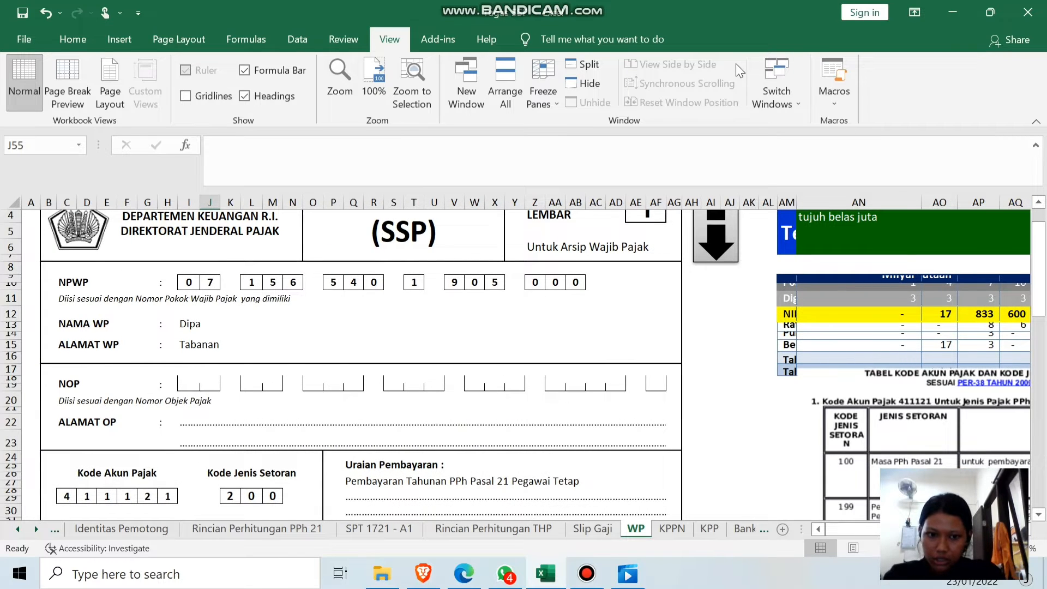
scroll(735, 63, up, 1)
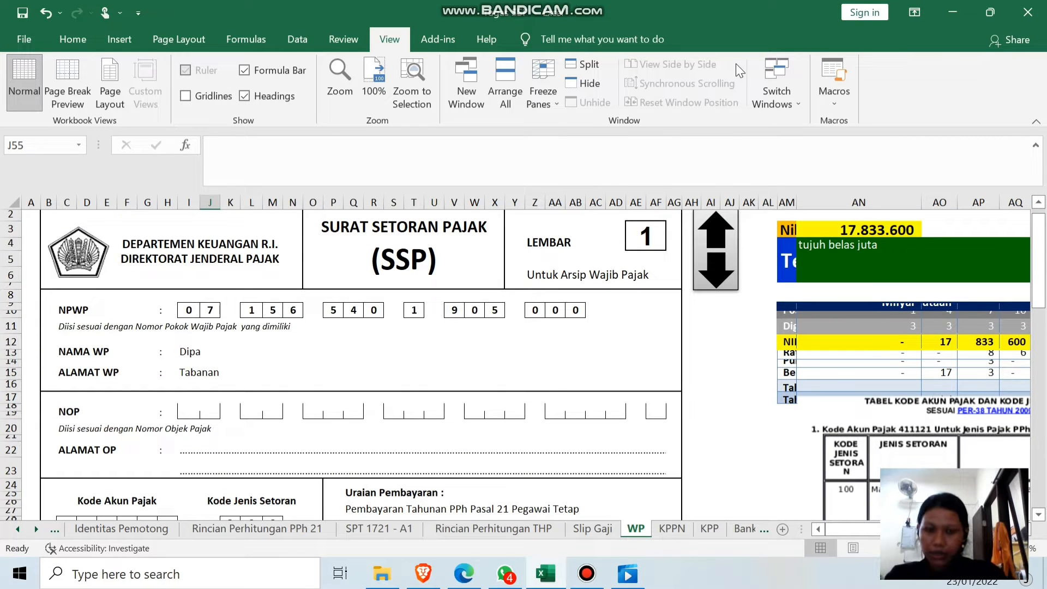
scroll(415, 529, right, 2)
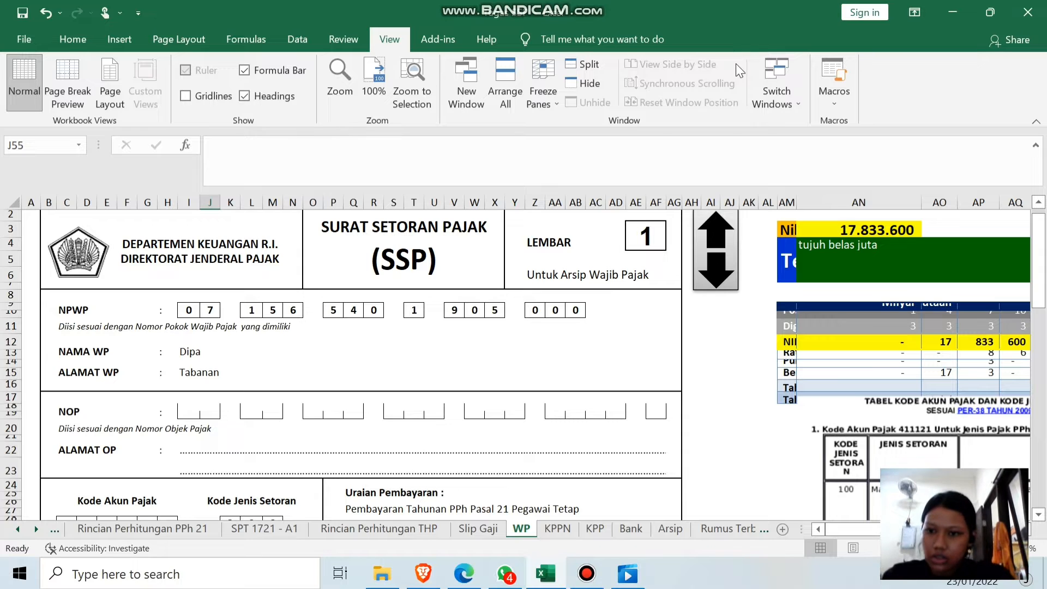
scroll(735, 63, down, 1)
scroll(735, 63, up, 1)
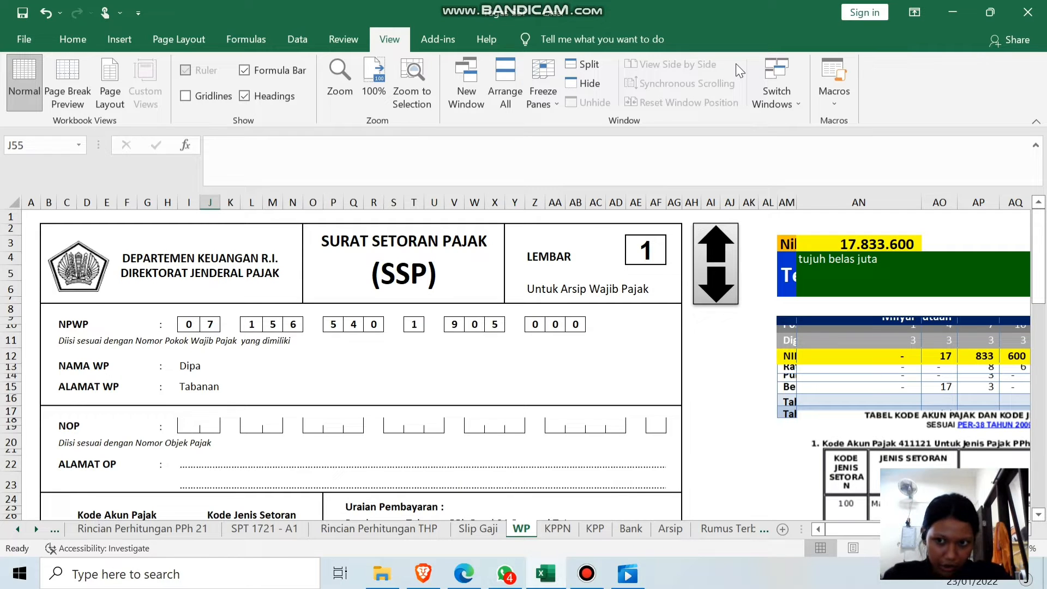
click(246, 363)
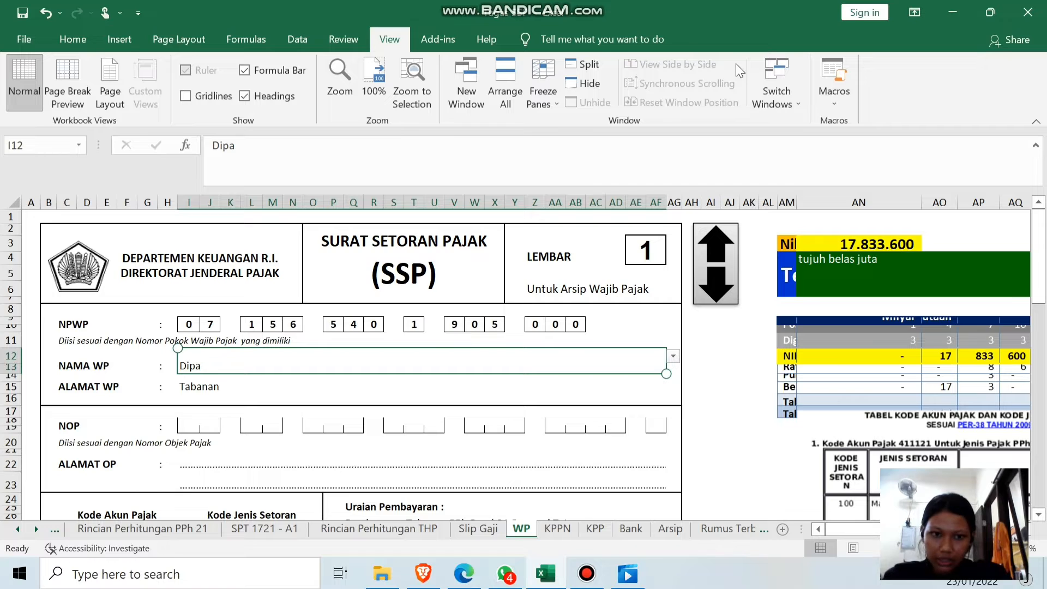
click(17, 529)
click(17, 529)
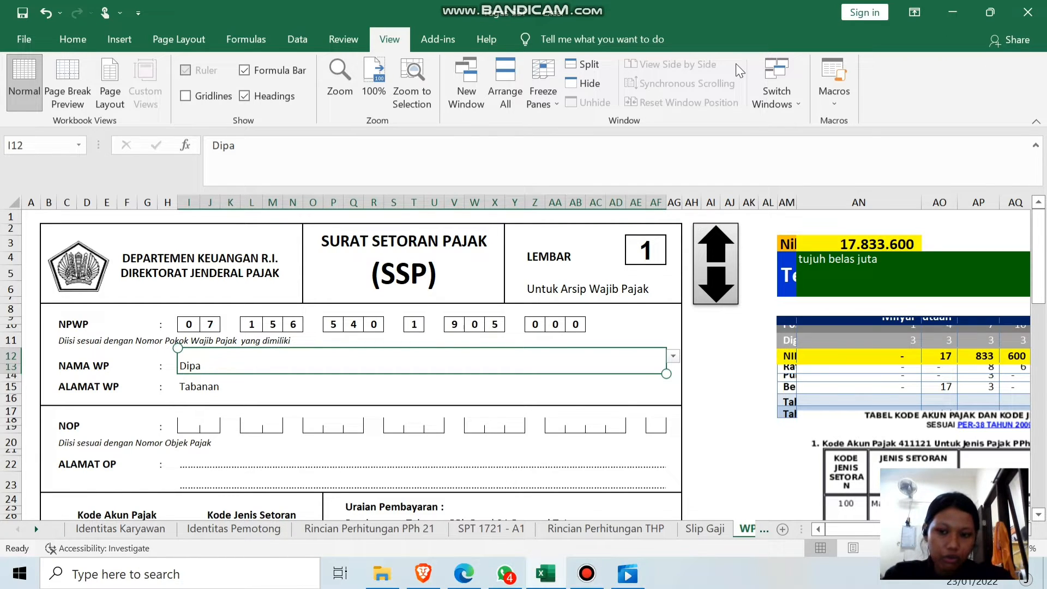
click(36, 529)
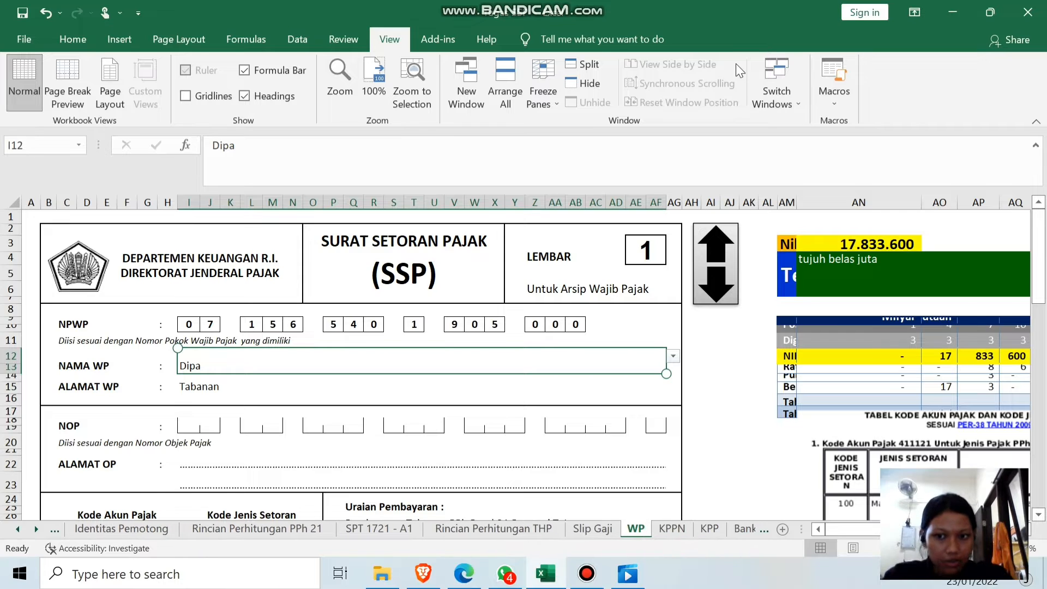
- Examine the lookup value, table array and column index of the VLOOKUP formula in the taxpayer address cell I15
click(245, 387)
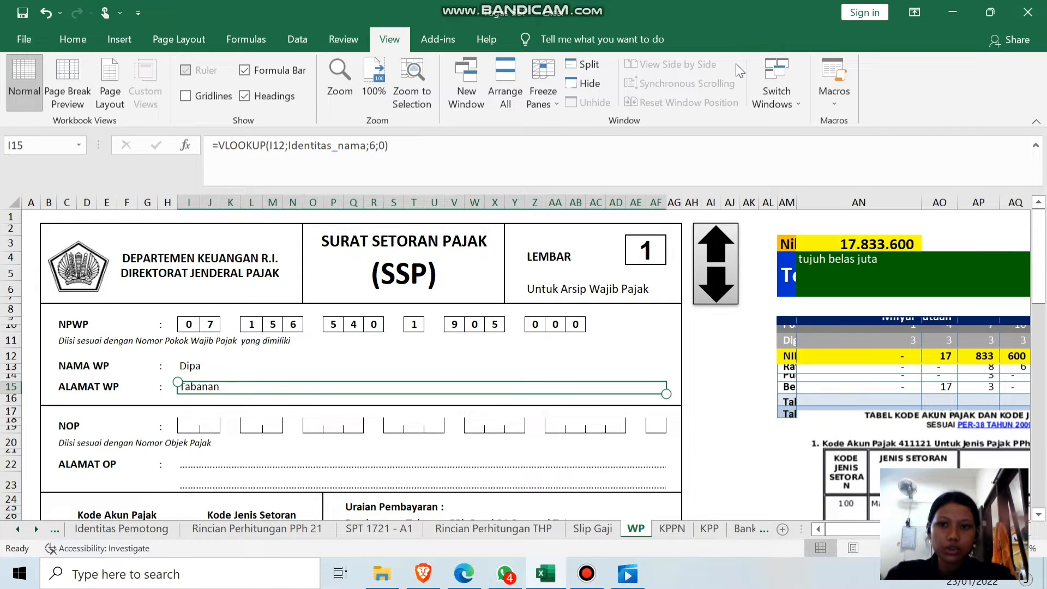
click(284, 158)
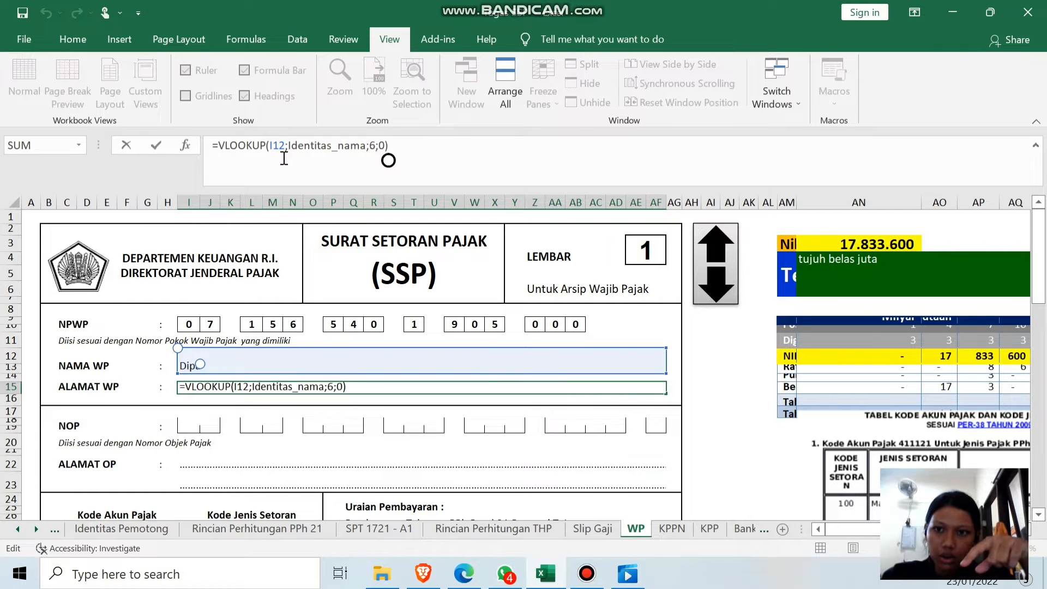
click(248, 147)
click(300, 204)
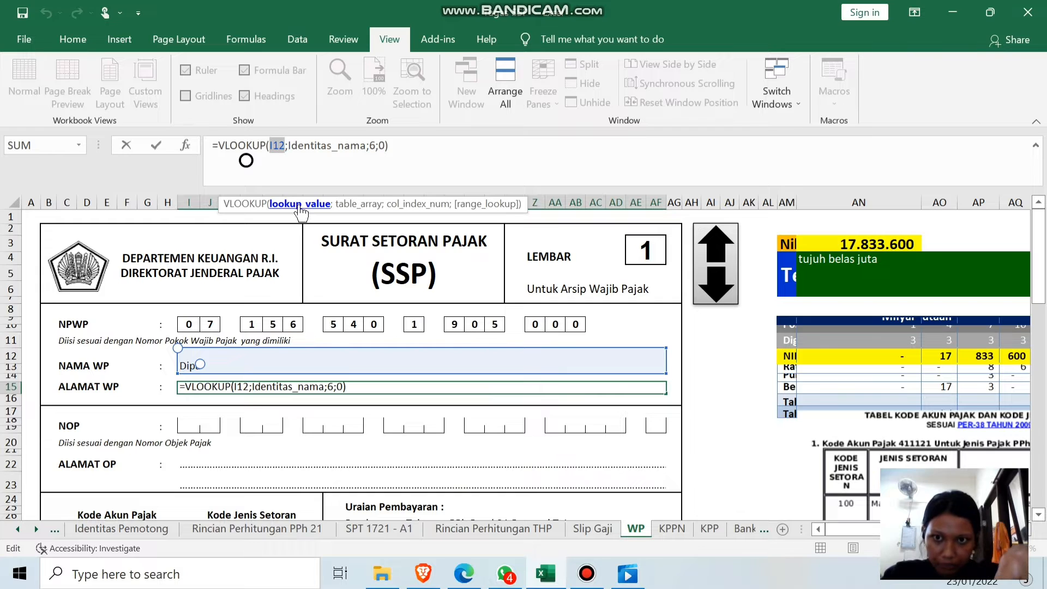
click(358, 205)
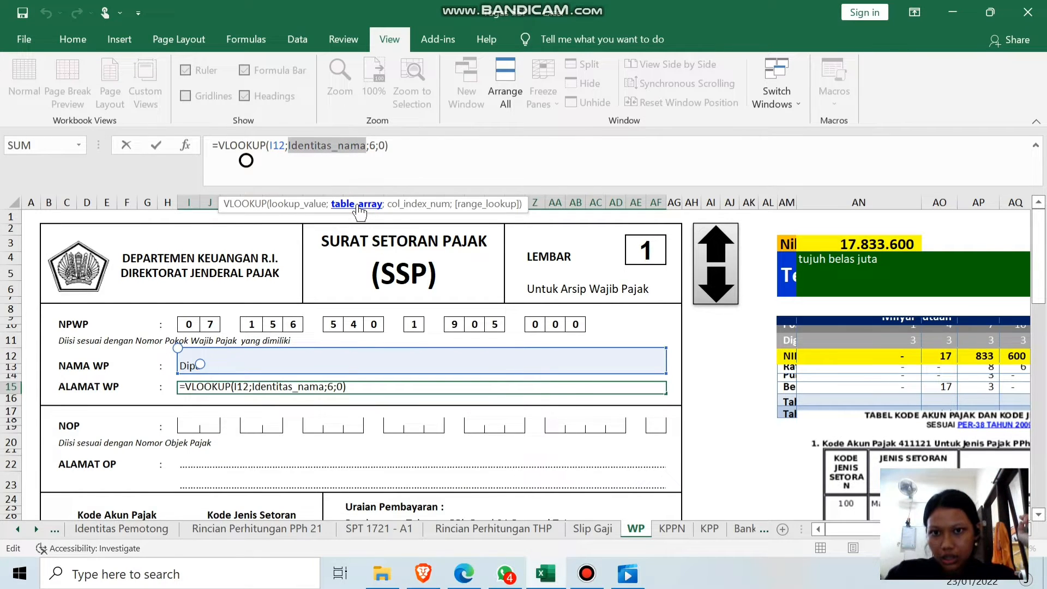
click(416, 205)
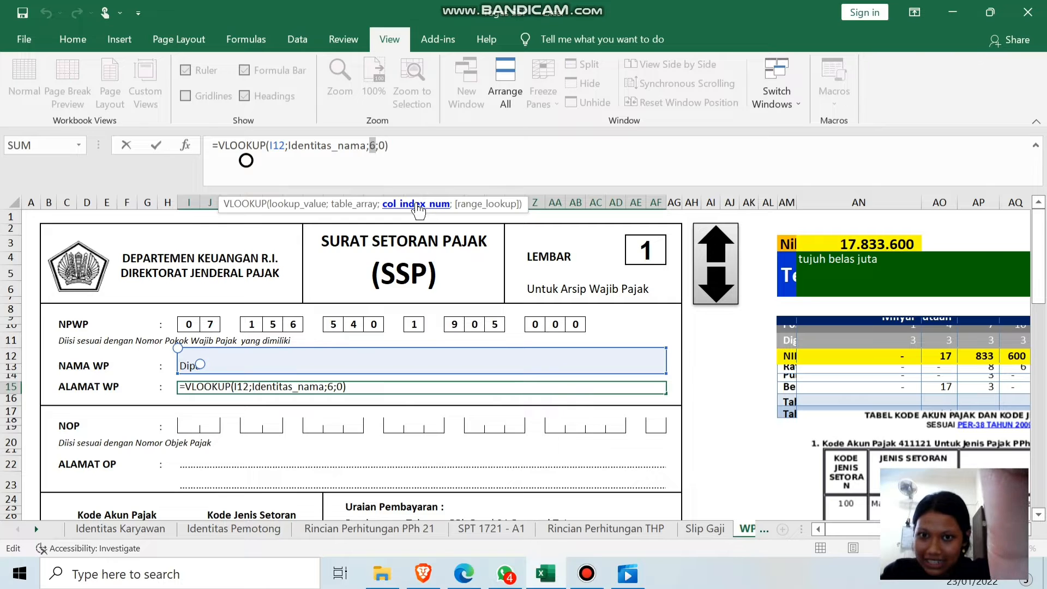
key(Return)
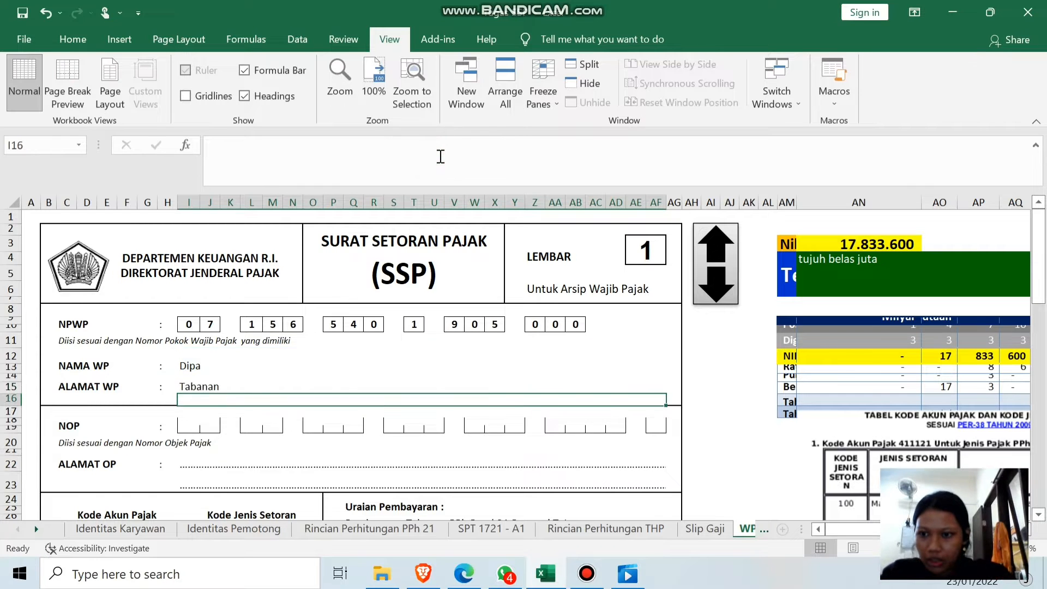
- Highlight the named range Identitas_nama on the Identitas Karyawan sheet to see which employee data it covers
click(121, 528)
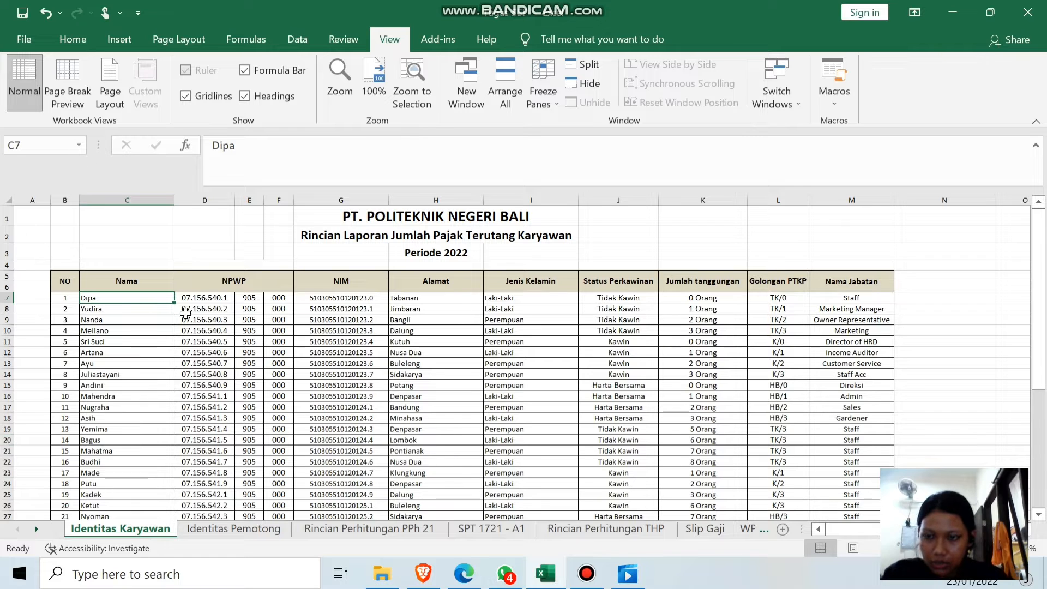
click(78, 145)
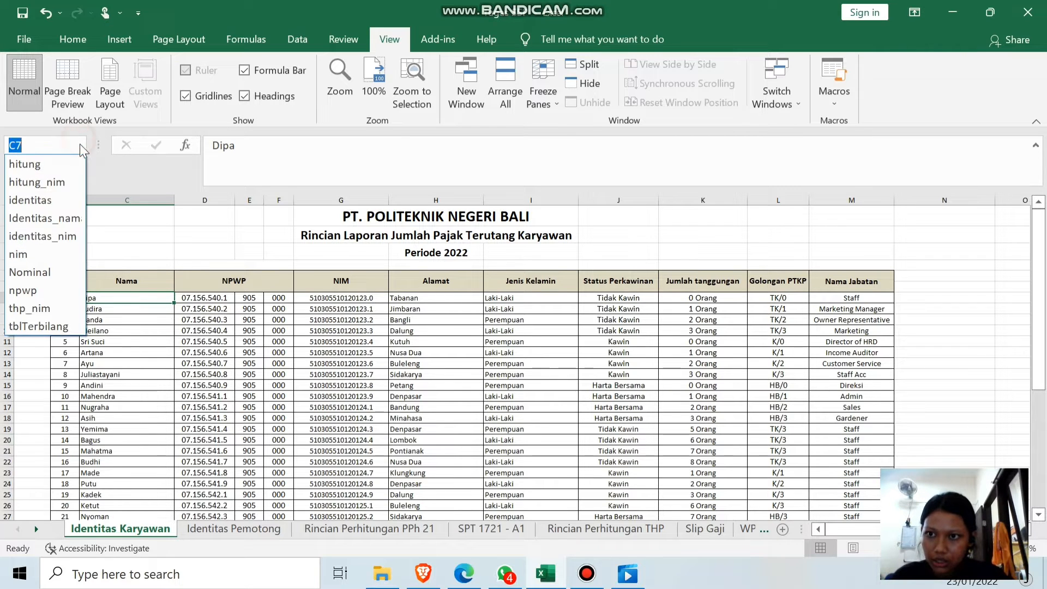
click(71, 218)
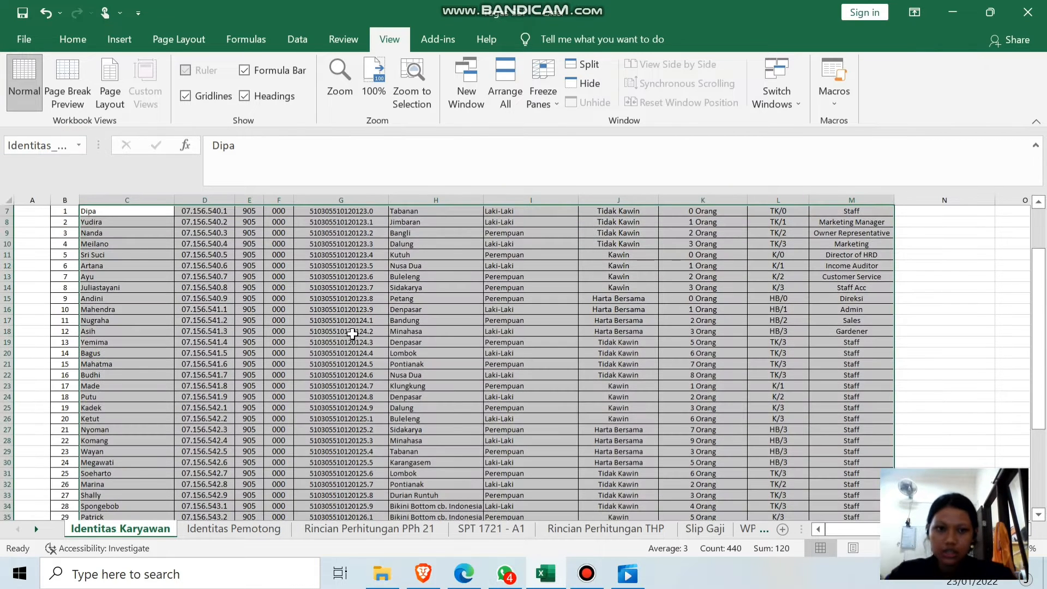
scroll(353, 334, up, 2)
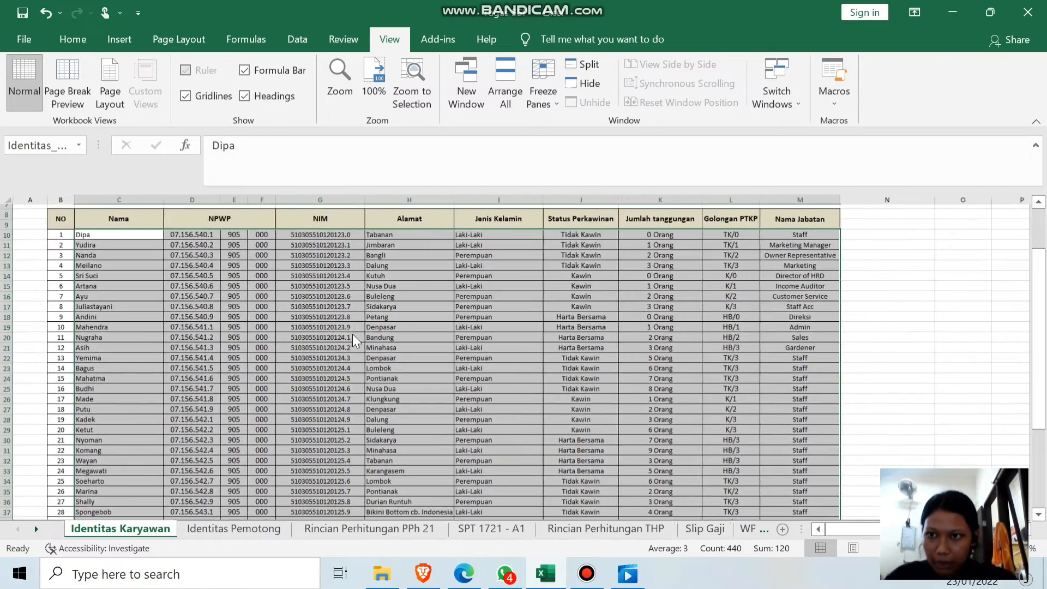
click(872, 324)
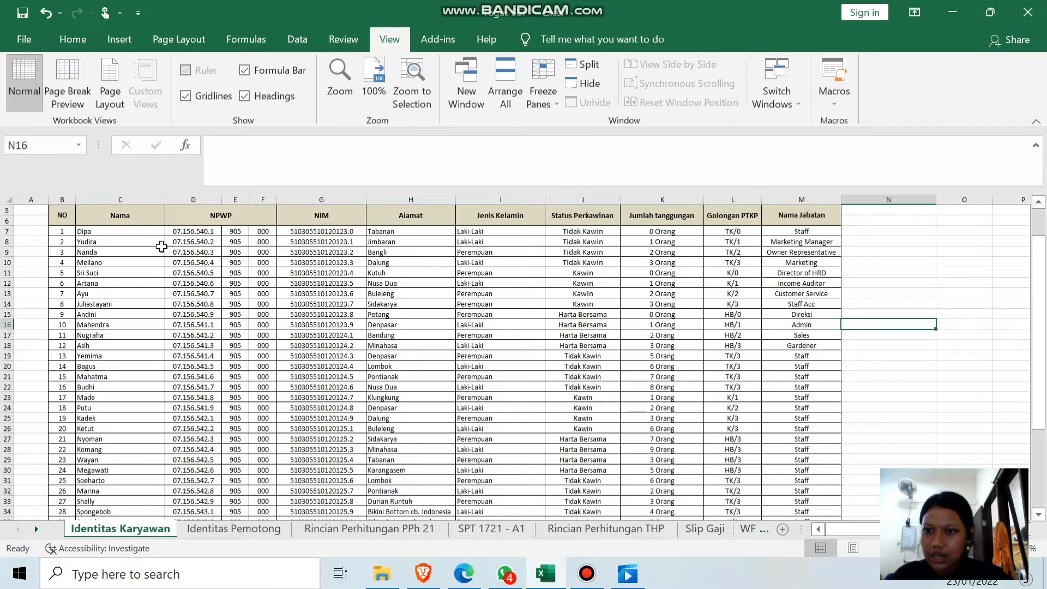
drag(128, 234, 201, 273)
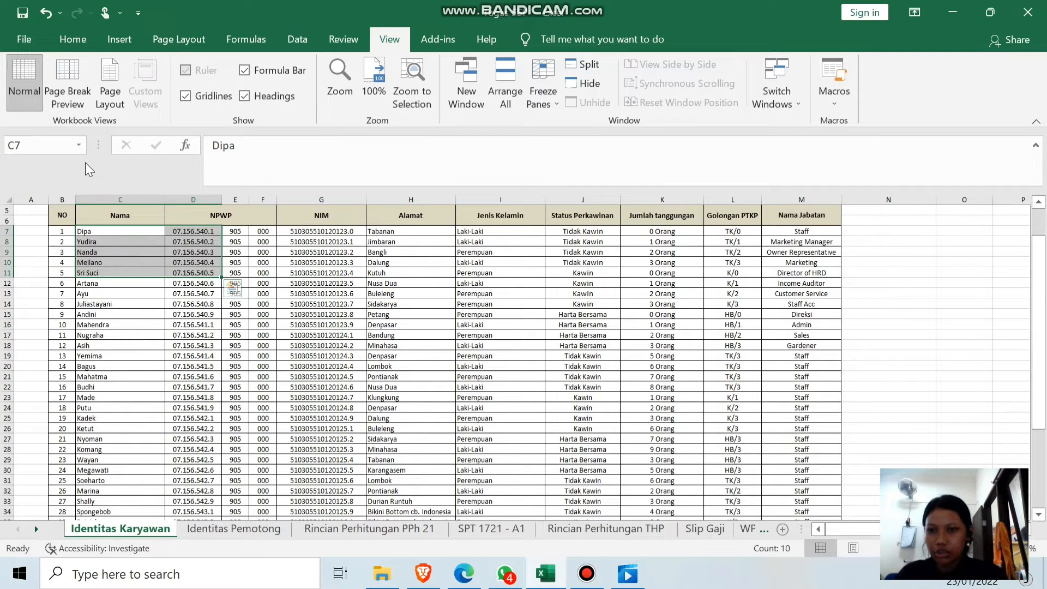
click(59, 149)
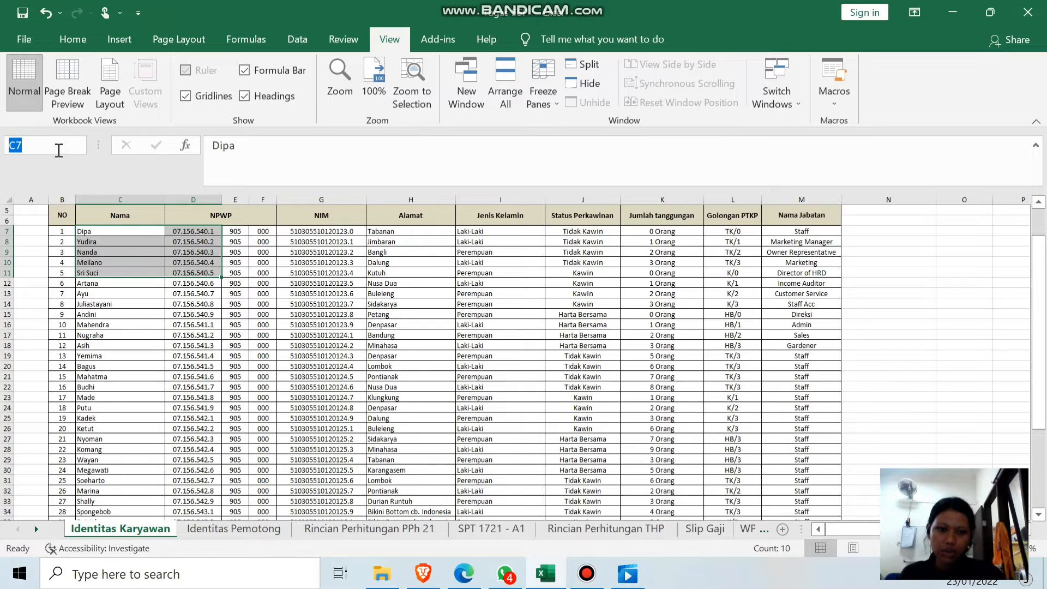
key(Return)
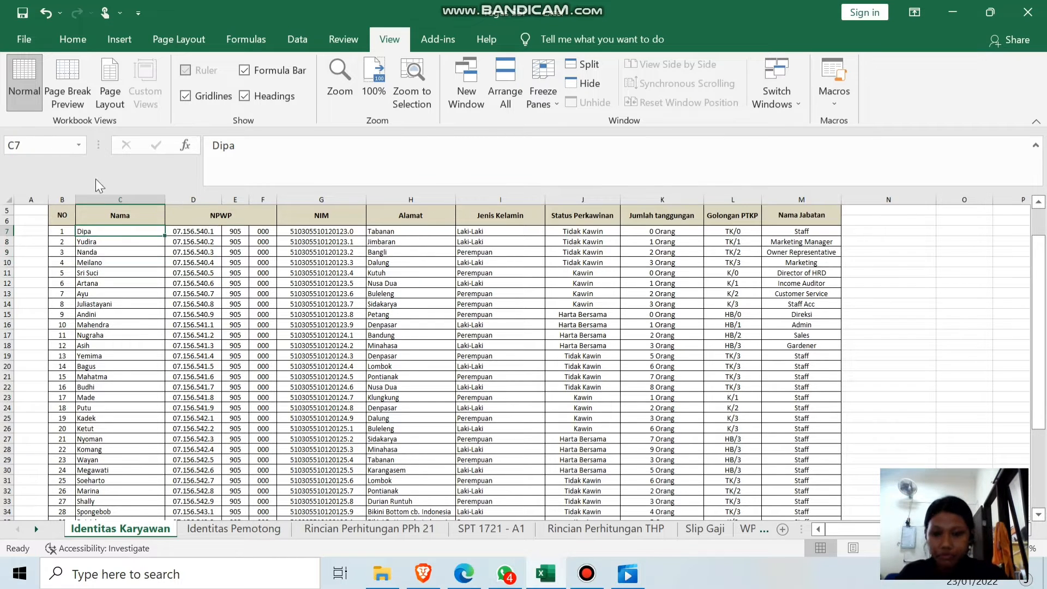
- Return to the WP sheet and examine the LEFT and VLOOKUP formula in the first NPWP digit cell, I9, including its character count
click(749, 528)
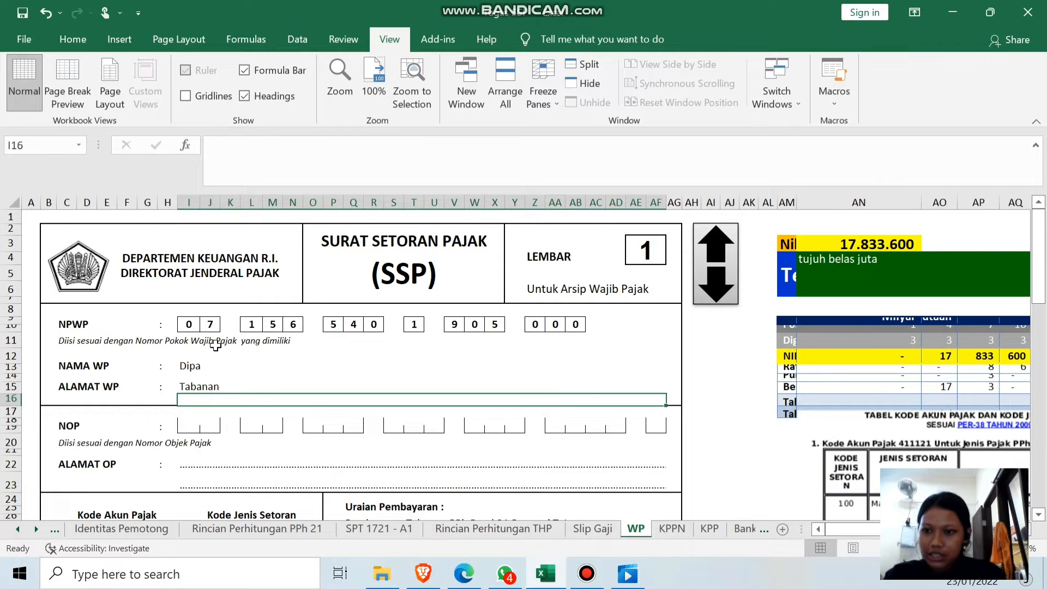
click(190, 323)
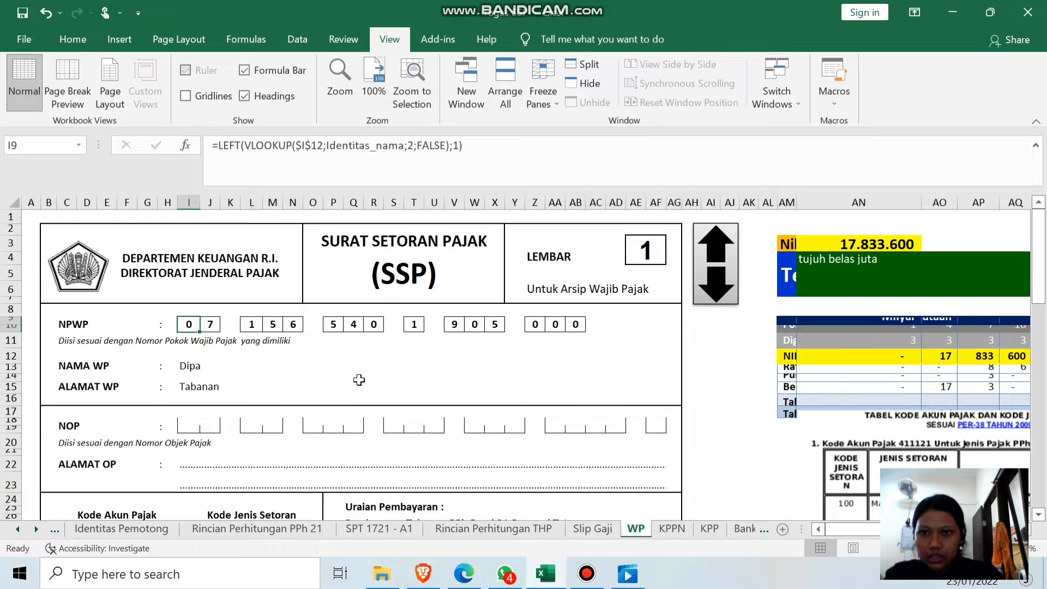
click(410, 171)
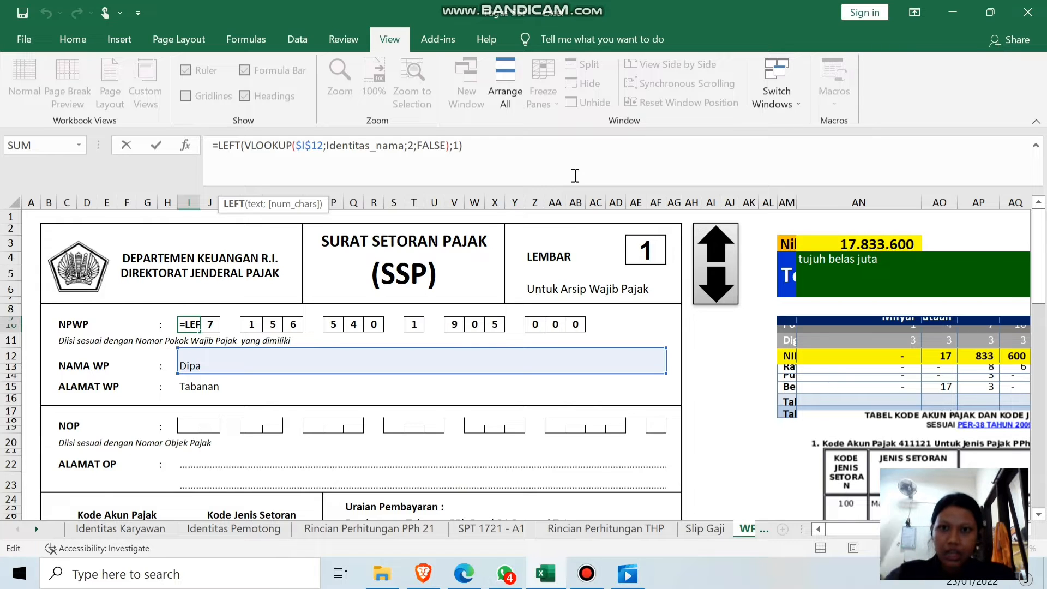
click(299, 206)
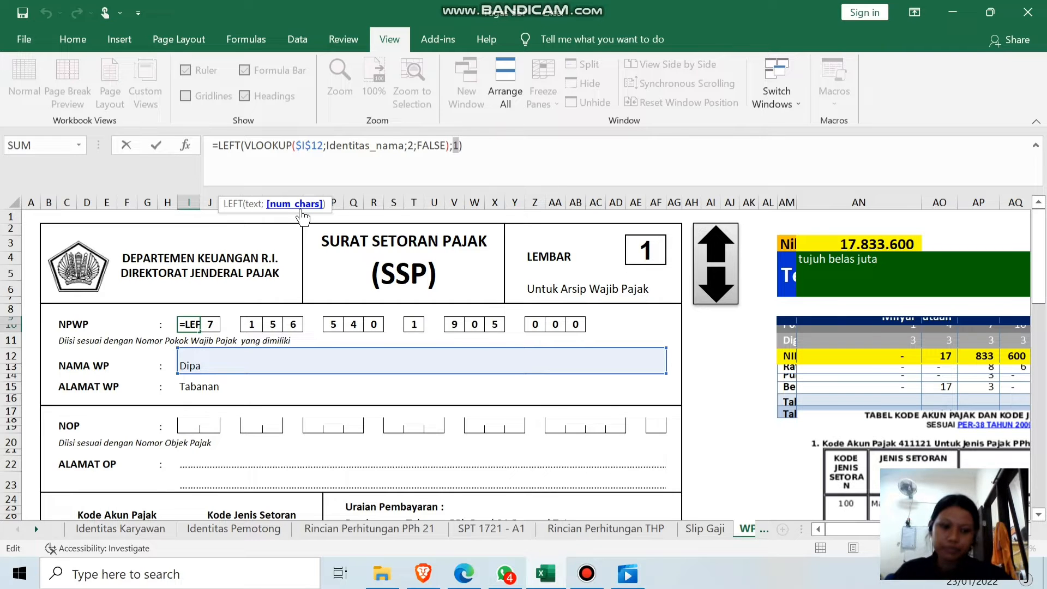
key(Return)
key(Up)
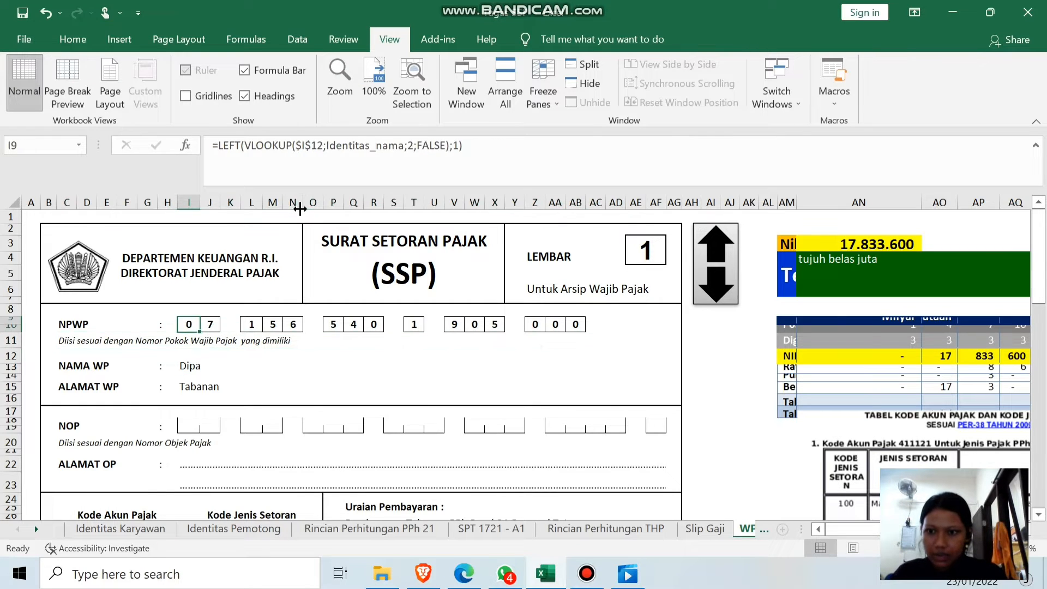
- Go through the formulas of the following NPWP digit cells in row 9, up to cell T9
key(Right)
key(Right)
key(Right)
key(Right)
key(Right)
key(Right)
key(Right)
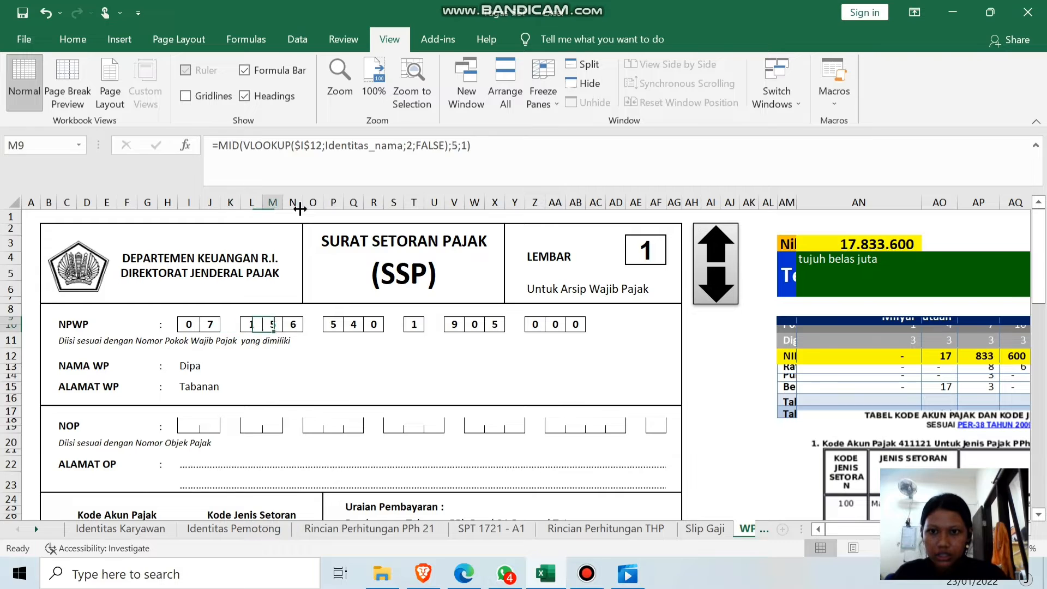
key(Right)
key(Right)
key(Right)
key(Right)
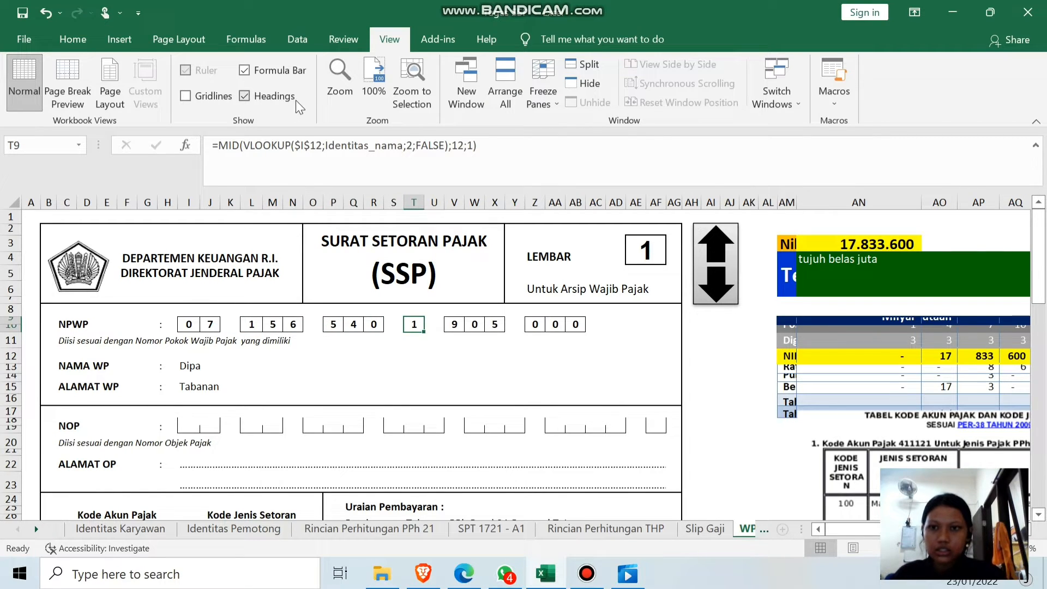
- Examine the MID formula in NPWP cell T9 and try a character count of 2 in it
click(232, 145)
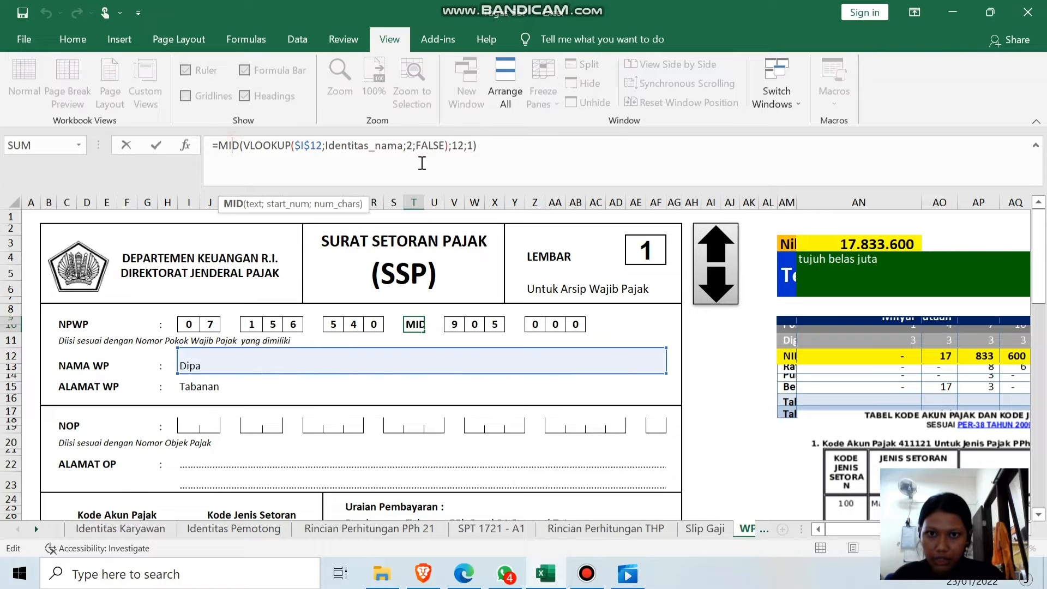
double_click(459, 147)
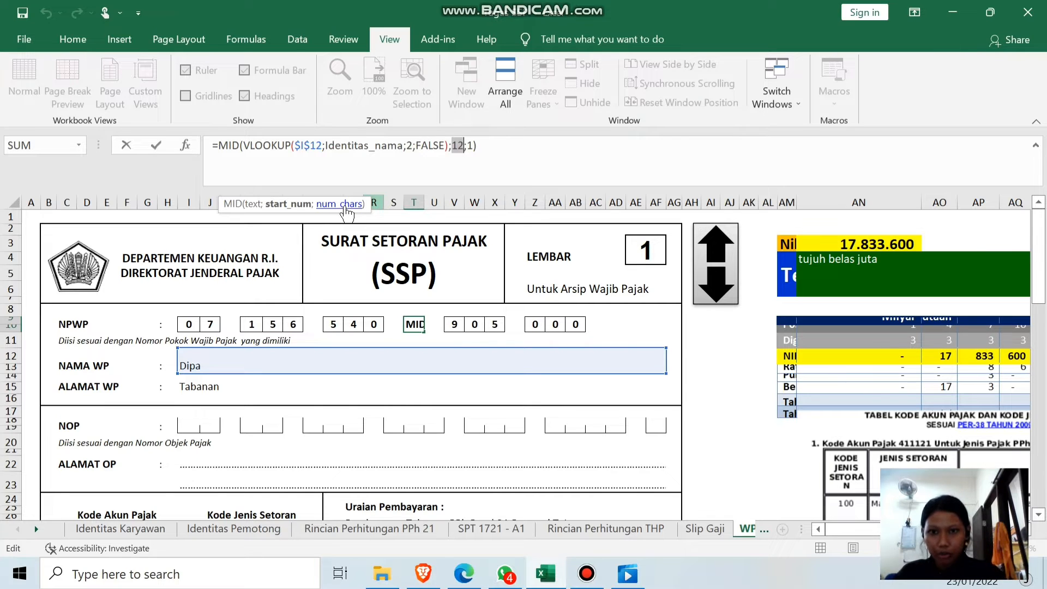
click(469, 147)
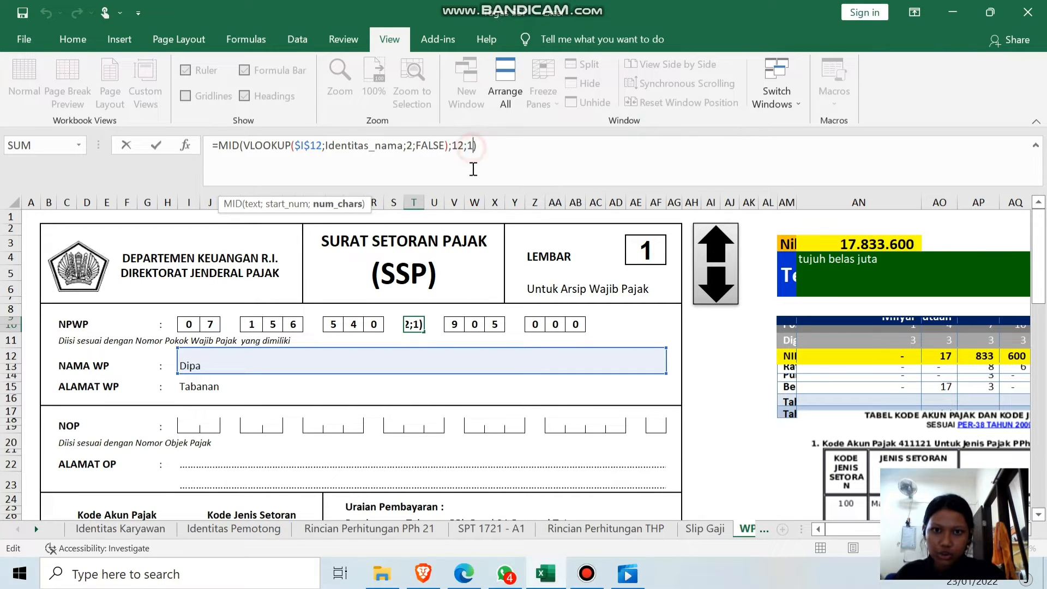
key(BackSpace)
text(2)
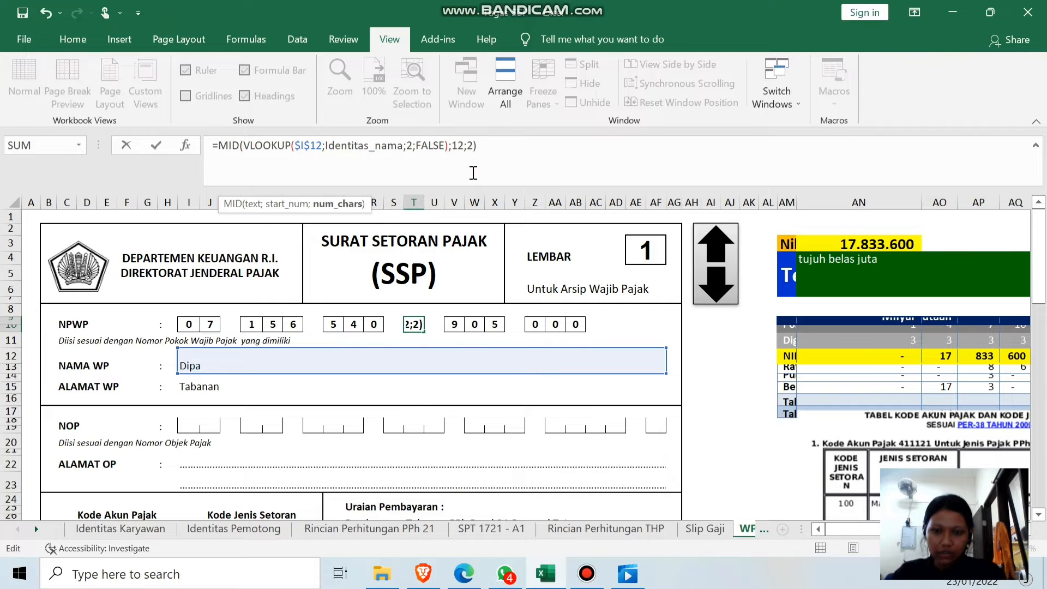
key(Return)
key(Up)
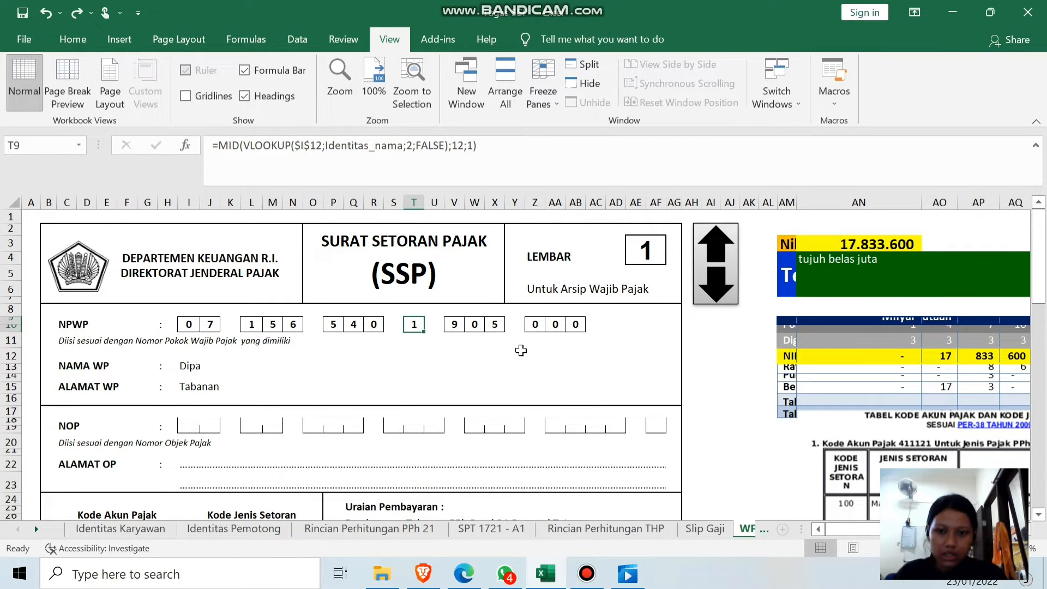
click(427, 352)
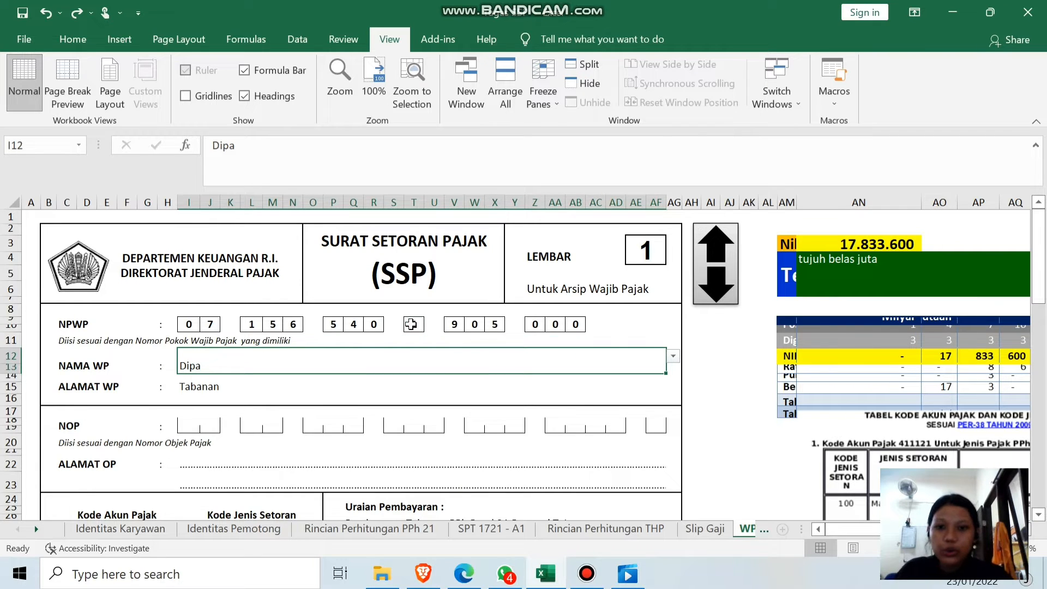
click(412, 324)
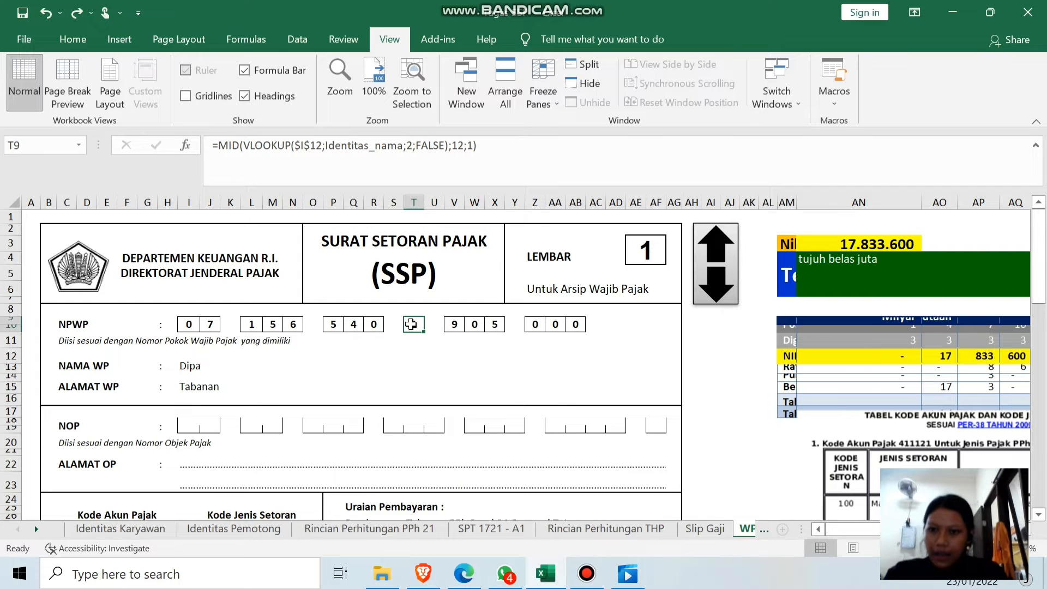
- Choose another employee as the NAMA WP in cell I12 to test the linked form fields
click(402, 364)
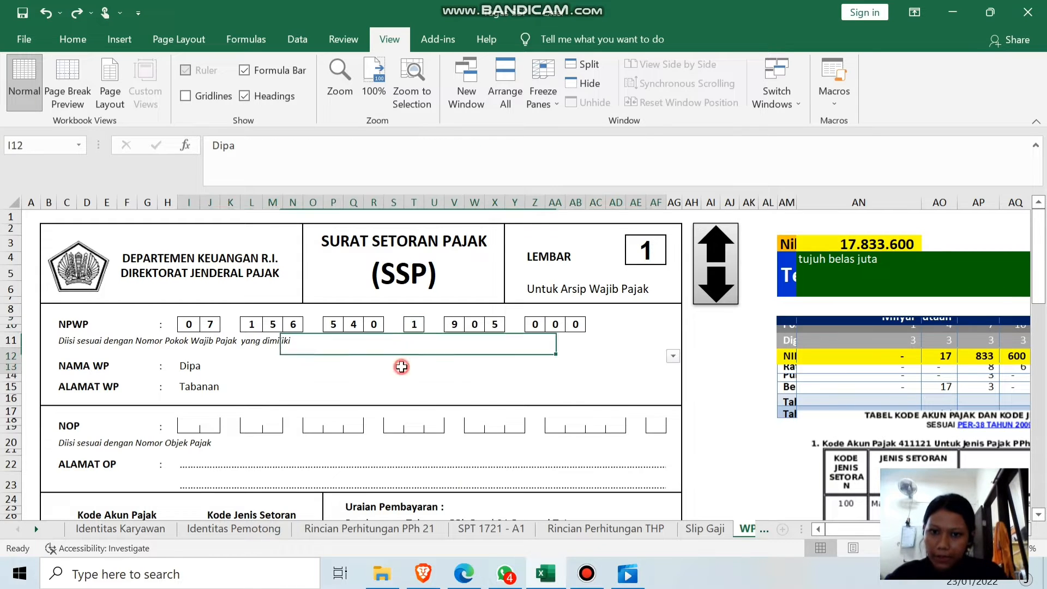
click(674, 357)
click(575, 390)
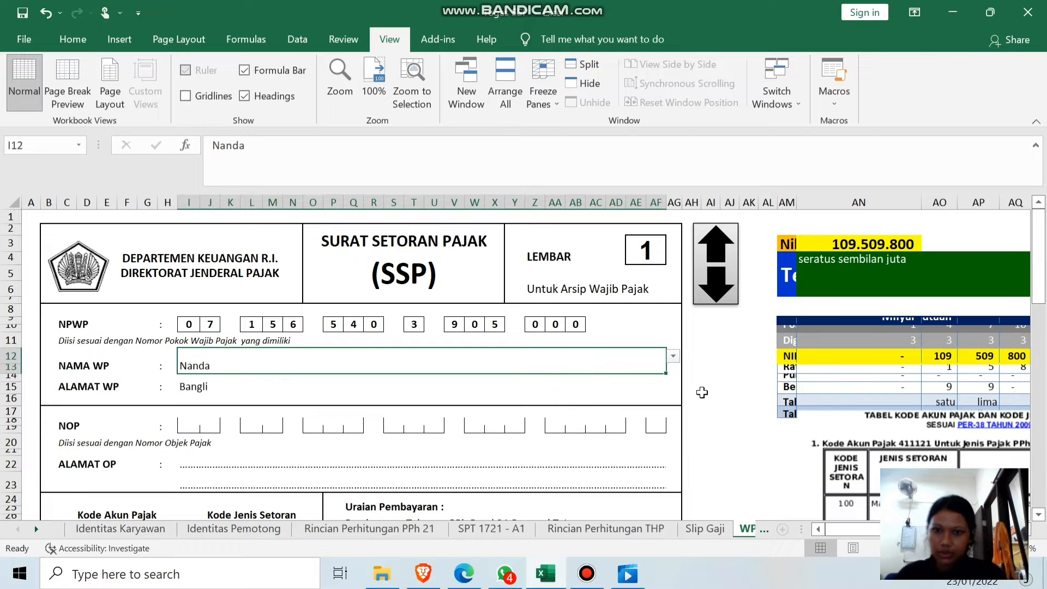
- Examine the form's NOP, Kode Akun Pajak and Kode Jenis Setoran sections alongside the PPh Pasal 21 code table
scroll(702, 393, down, 3)
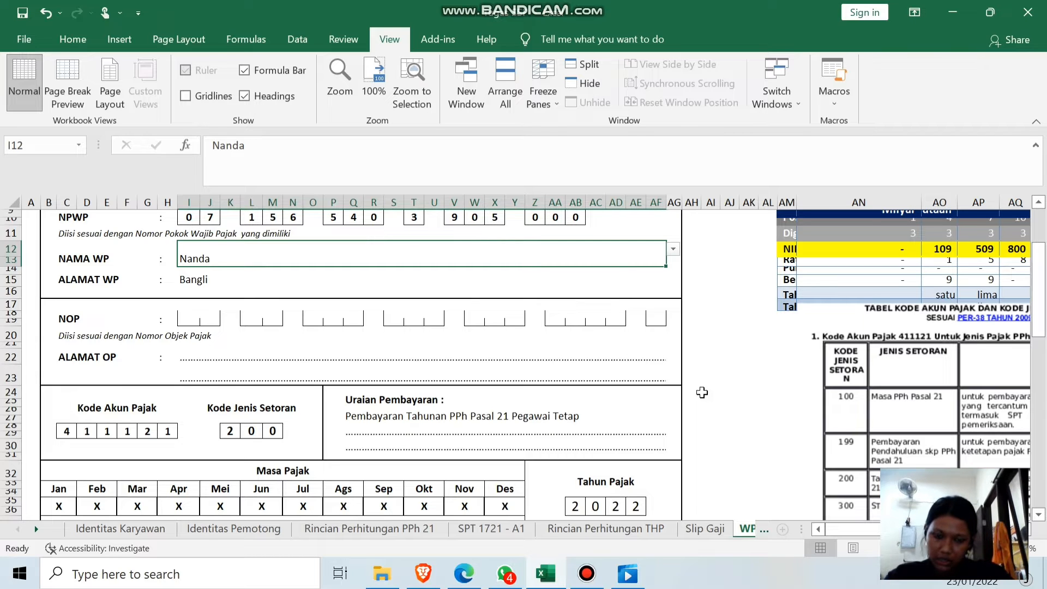
scroll(702, 393, down, 2)
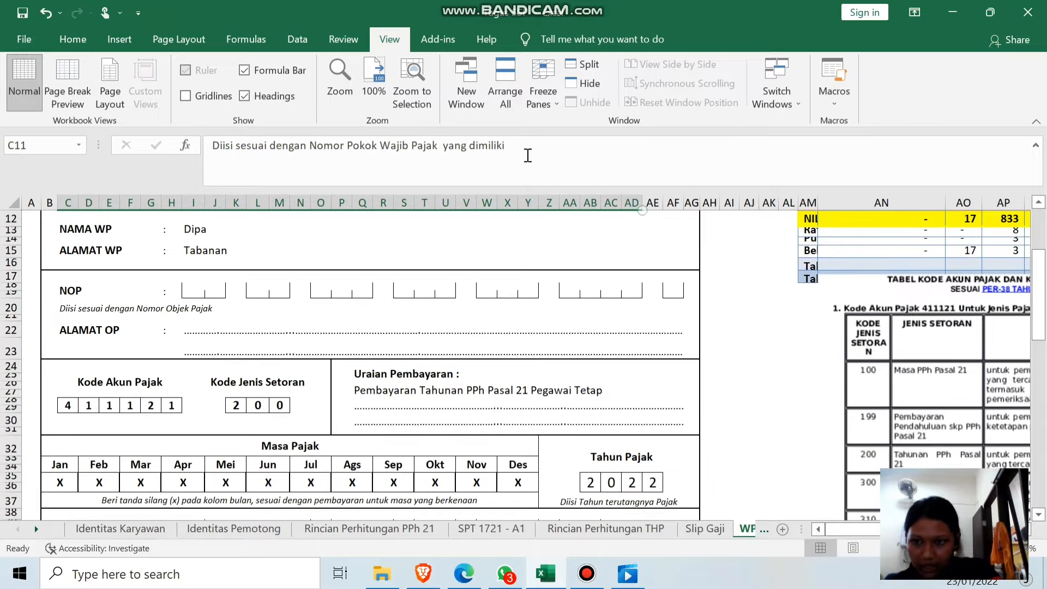
scroll(528, 155, down, 1)
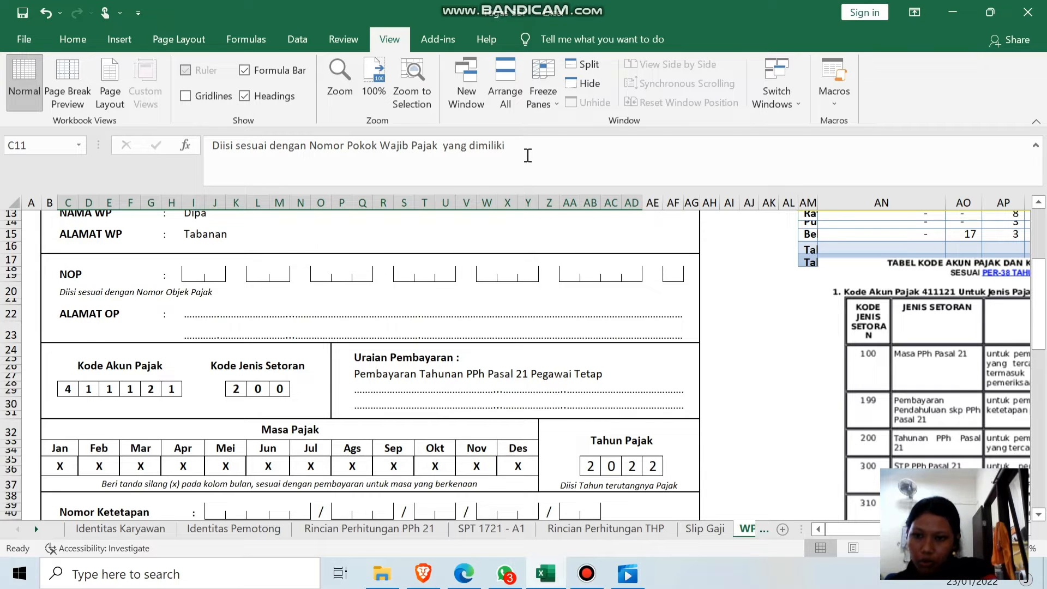
scroll(527, 155, up, 4)
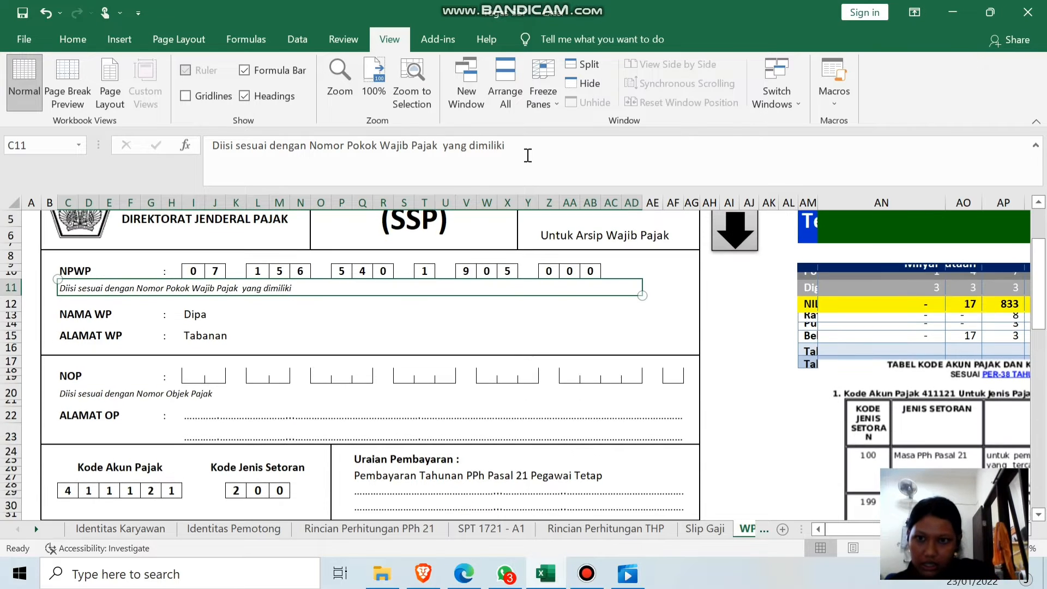
scroll(528, 156, down, 2)
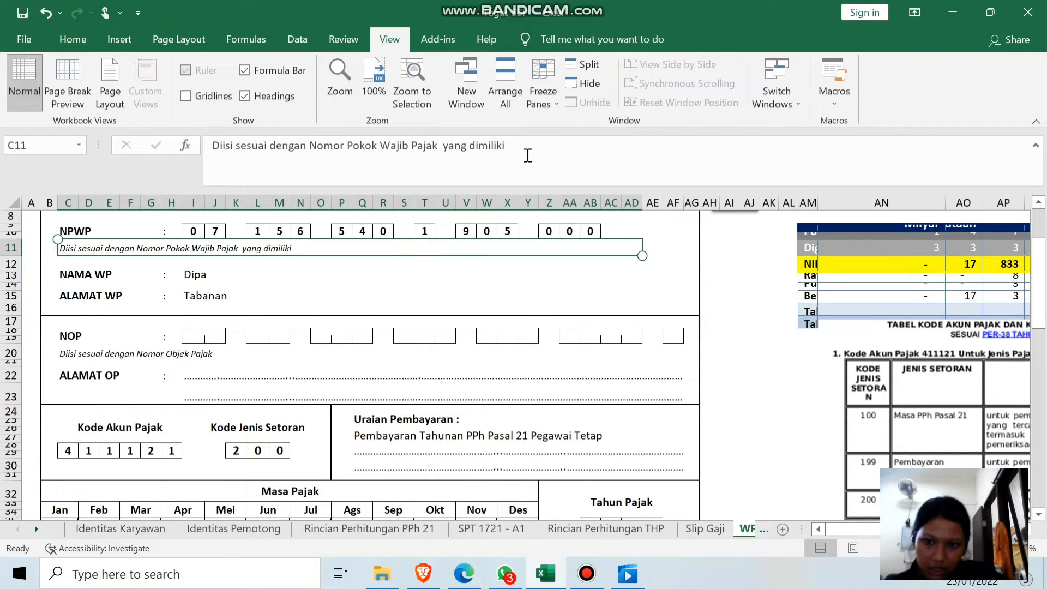
scroll(528, 155, right, 2)
scroll(527, 155, right, 4)
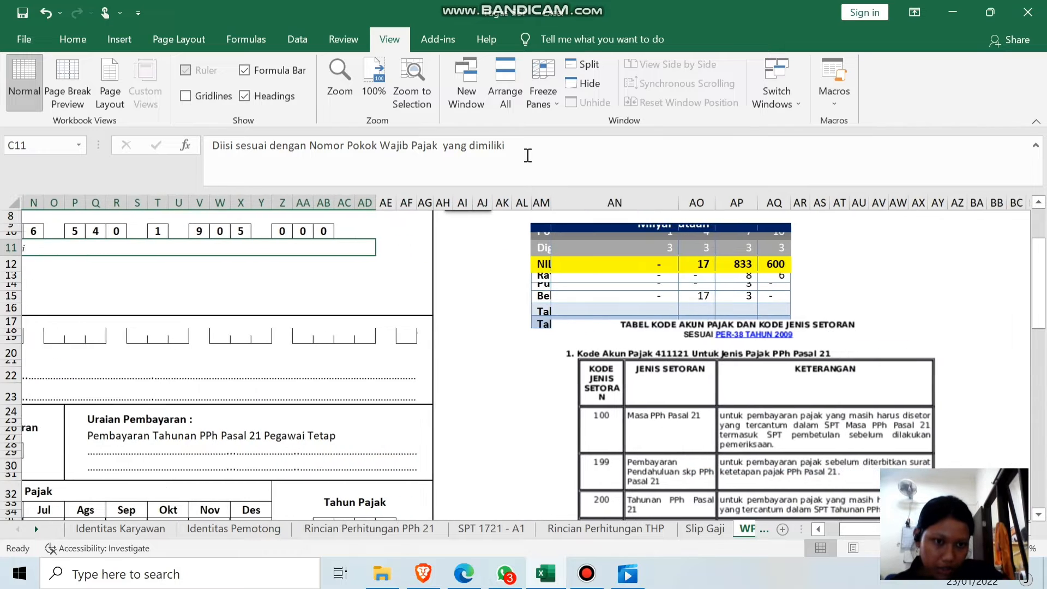
scroll(528, 156, down, 2)
scroll(528, 155, down, 1)
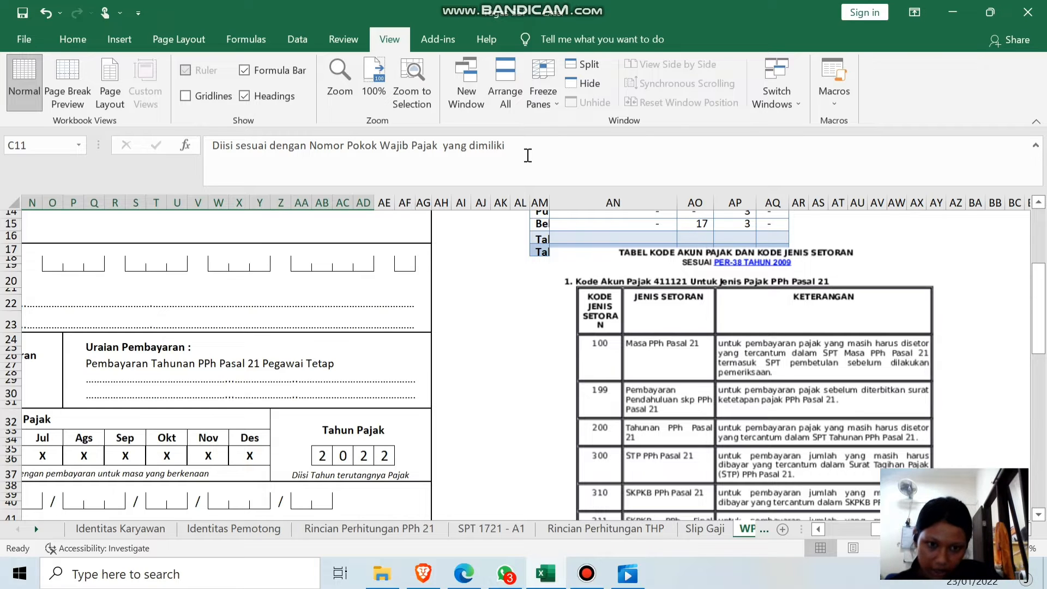
scroll(528, 155, left, 6)
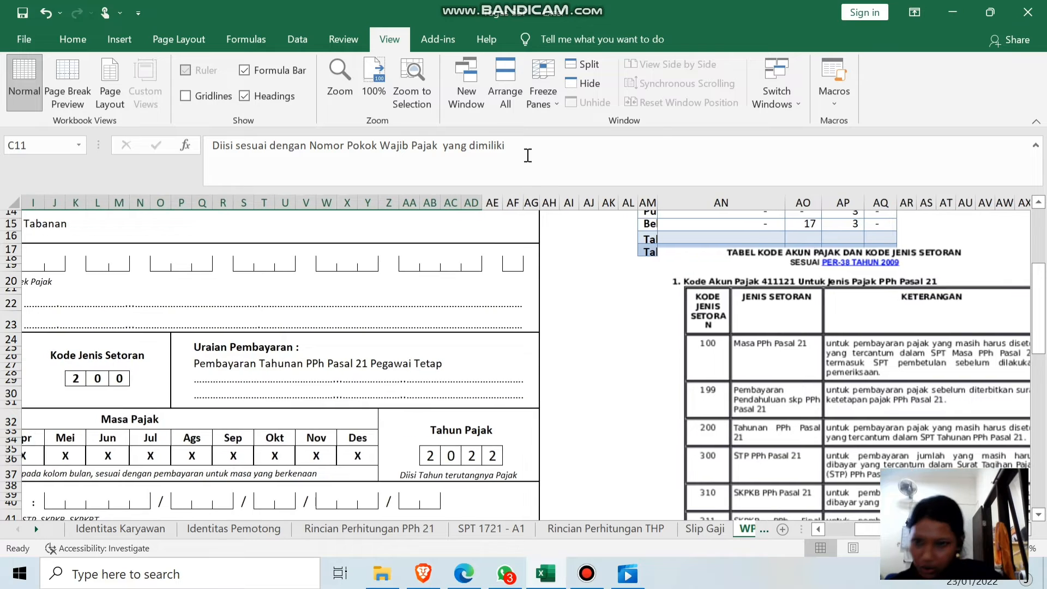
- Review the Masa Pajak and Nomor Ketetapan sections and examine the VLOOKUP formula in the Jumlah Pembayaran cell
scroll(528, 156, down, 2)
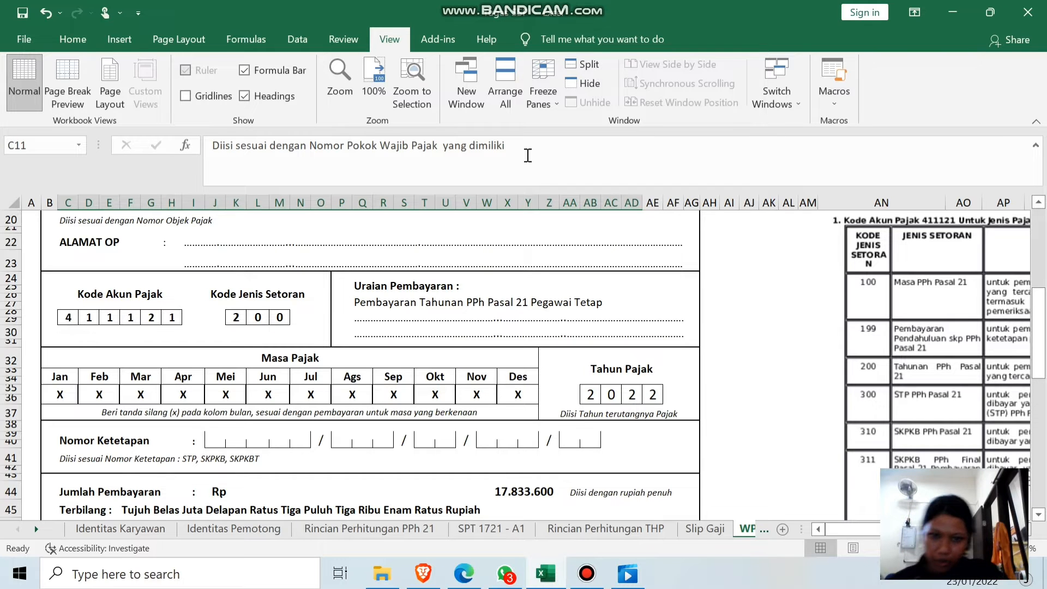
scroll(528, 156, down, 3)
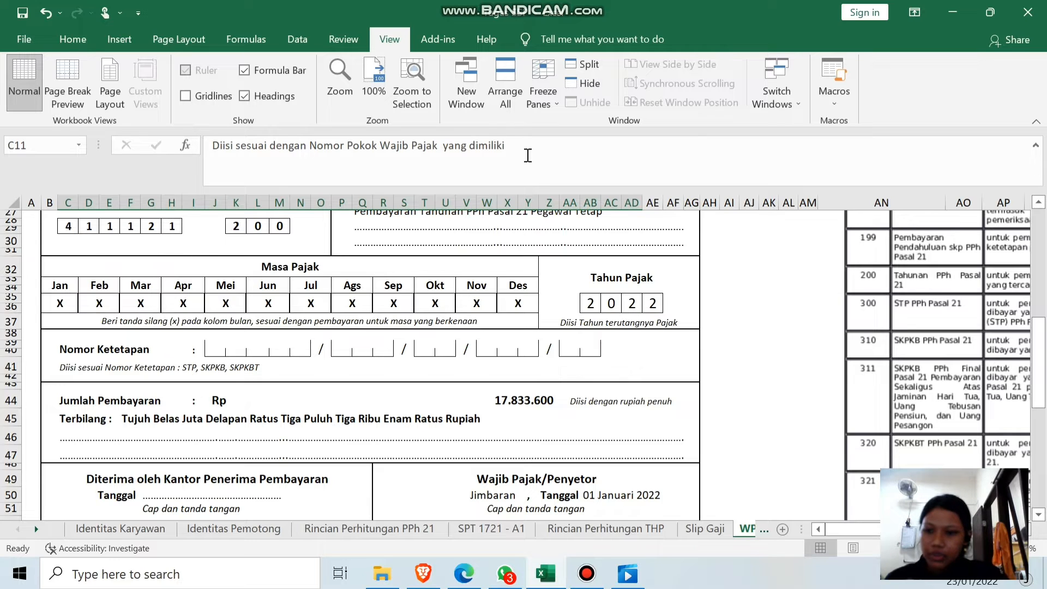
scroll(528, 155, down, 1)
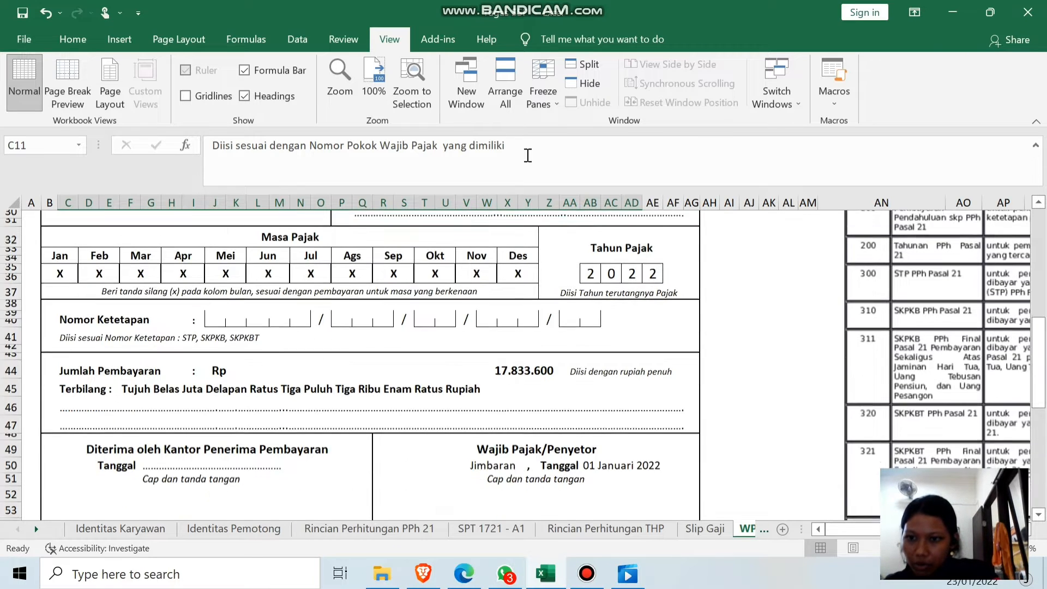
click(382, 376)
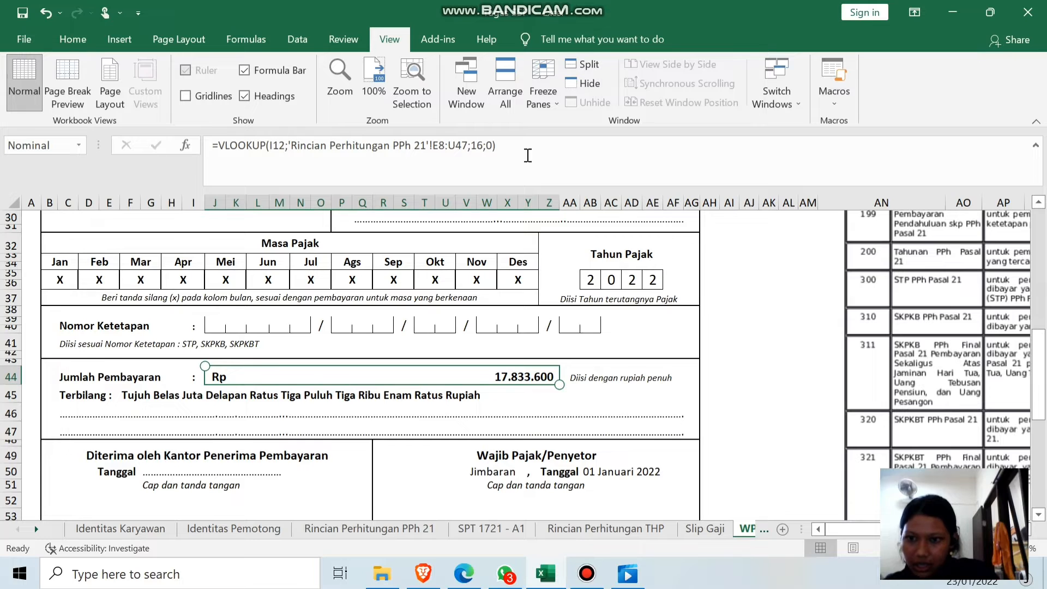
click(496, 160)
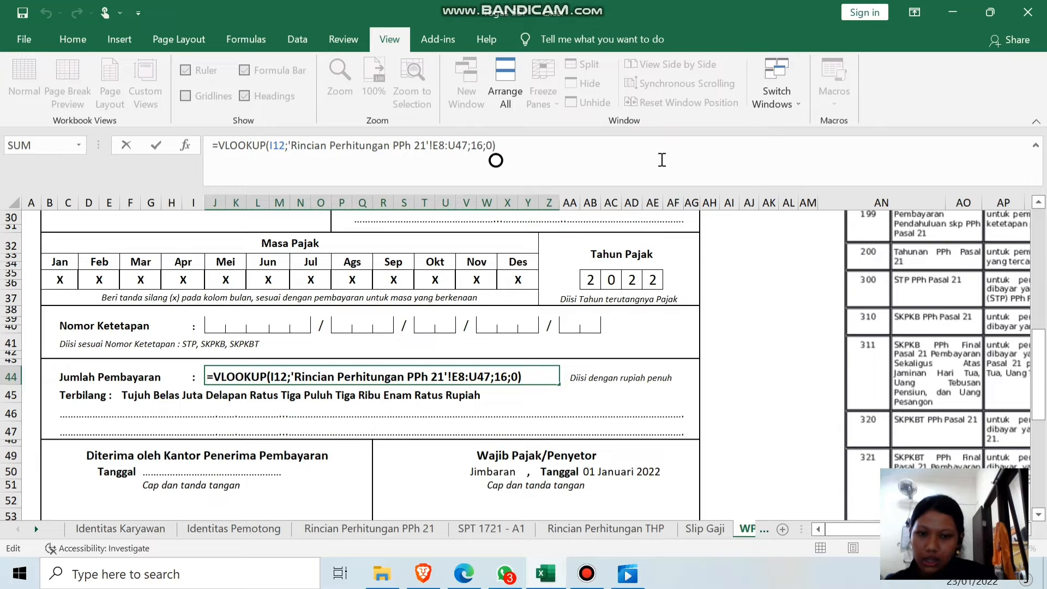
key(Return)
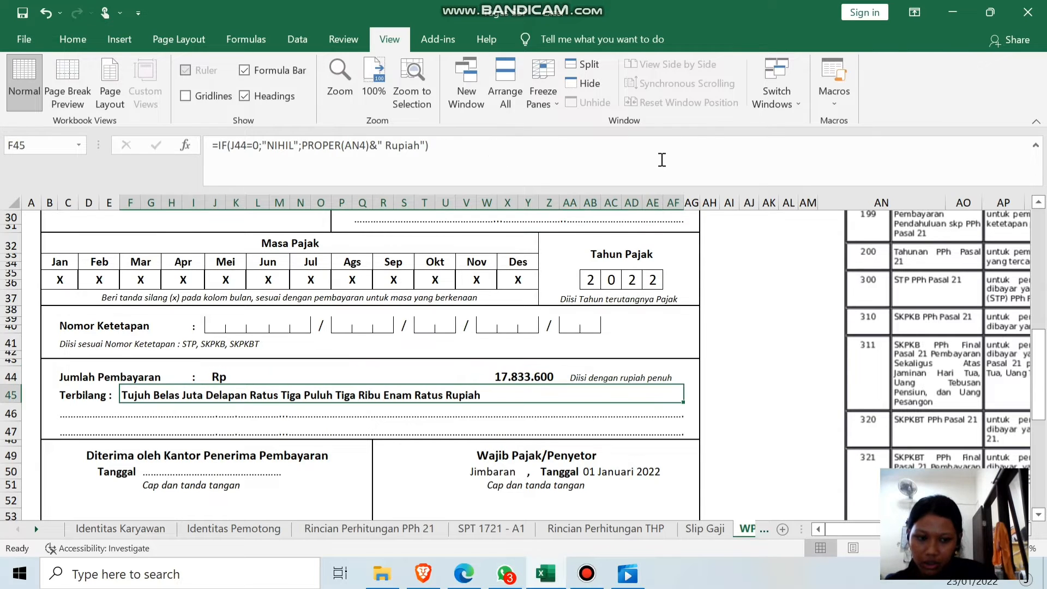
key(Up)
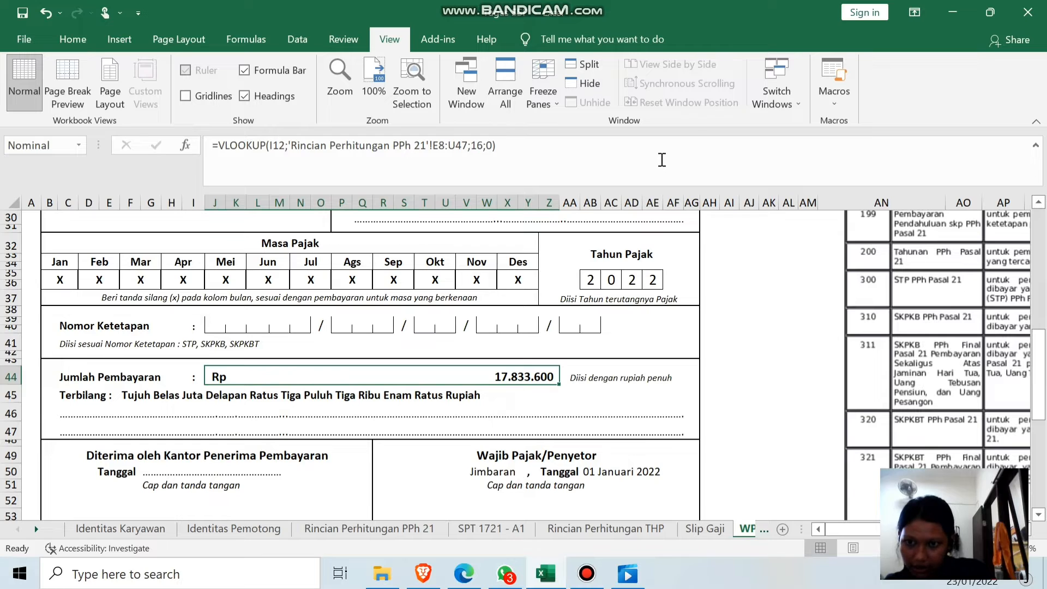
- Compare the IF and PROPER formula in Terbilang cell F45 with the payment amount formula above it
key(Down)
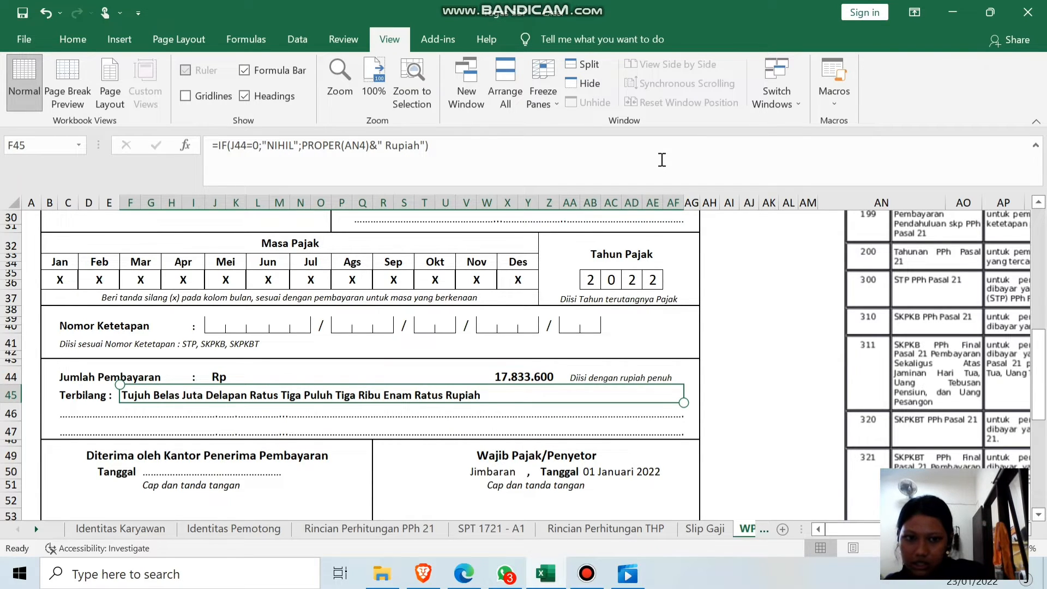
scroll(662, 160, up, 1)
key(Up)
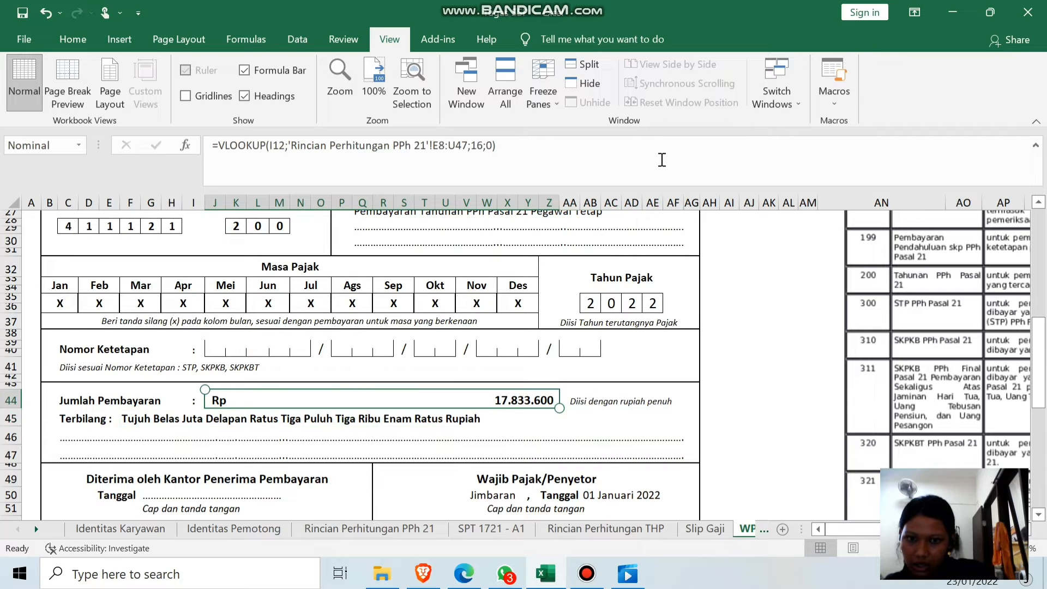
key(Down)
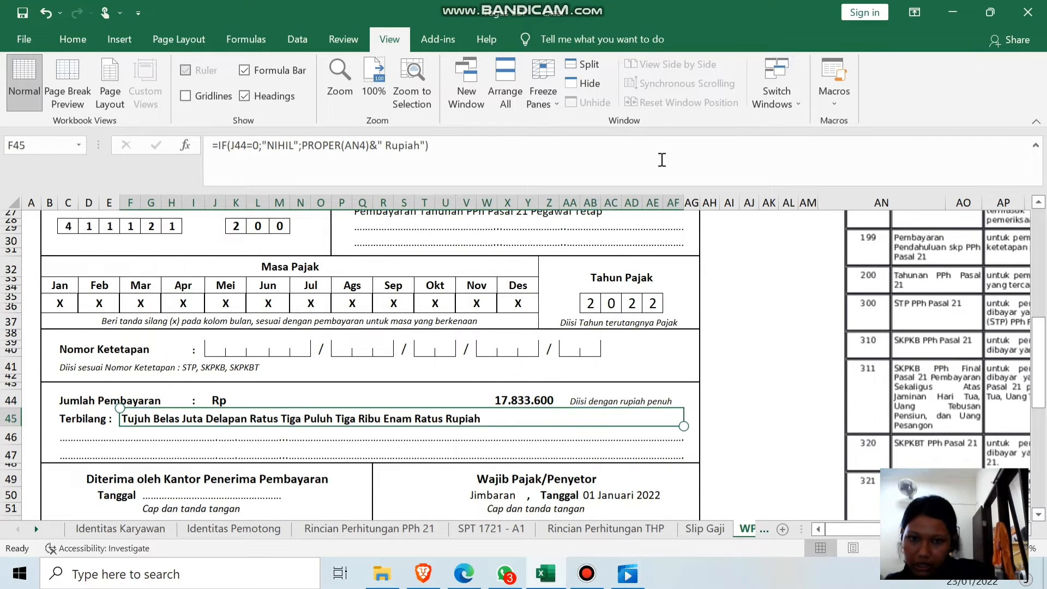
- Inspect the TRIM formula in cell AN4 that supplies the amount in words
ctrl+scroll(662, 159, down, 3)
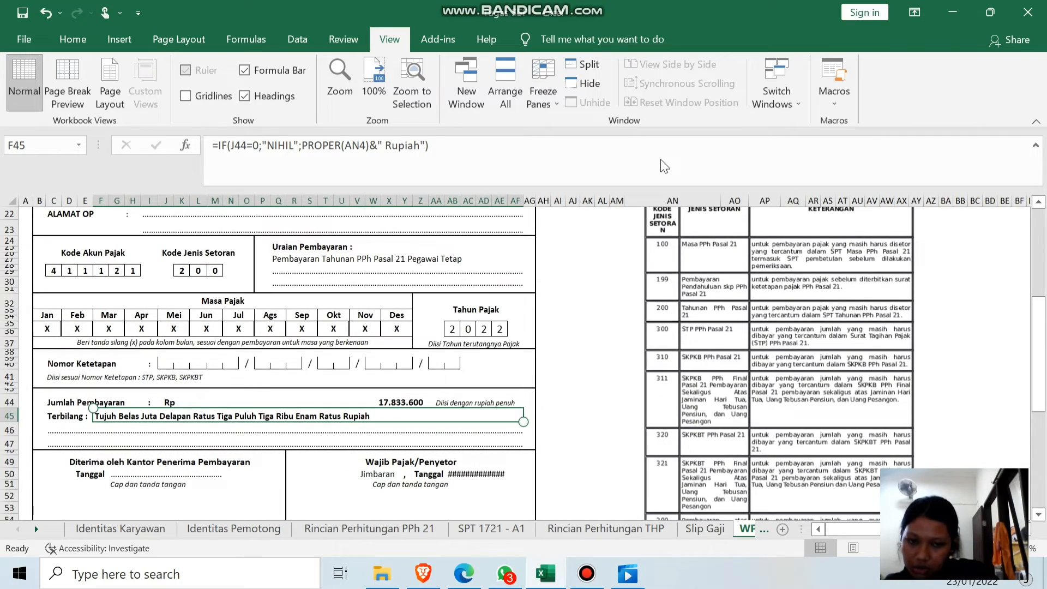
scroll(660, 159, up, 7)
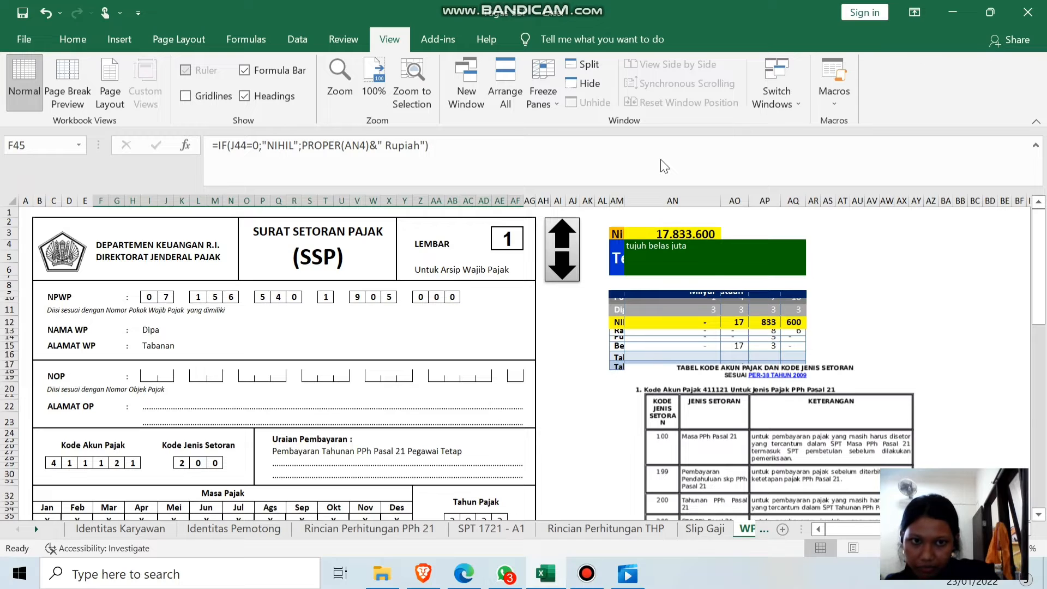
click(672, 234)
key(Down)
key(Down)
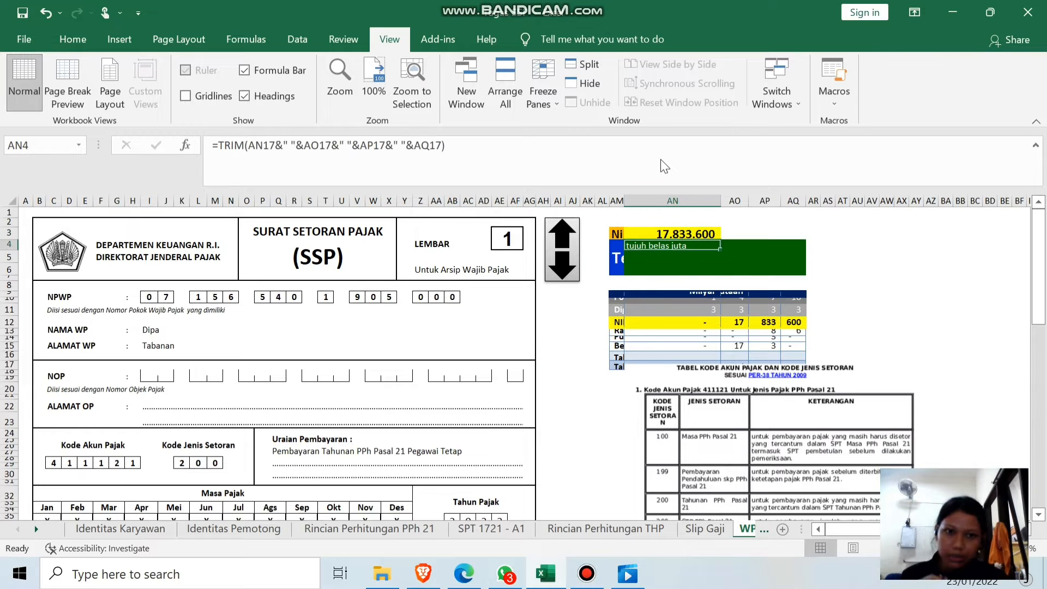
- Look over the rest of the form and code table and recheck the Terbilang formula in cell F45
scroll(524, 355, down, 2)
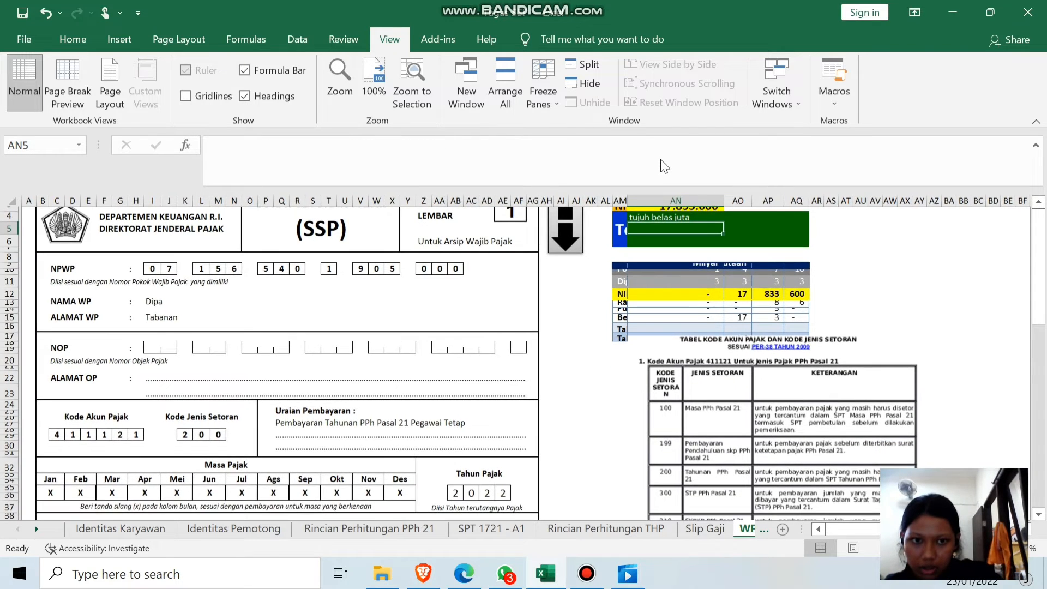
scroll(524, 355, down, 5)
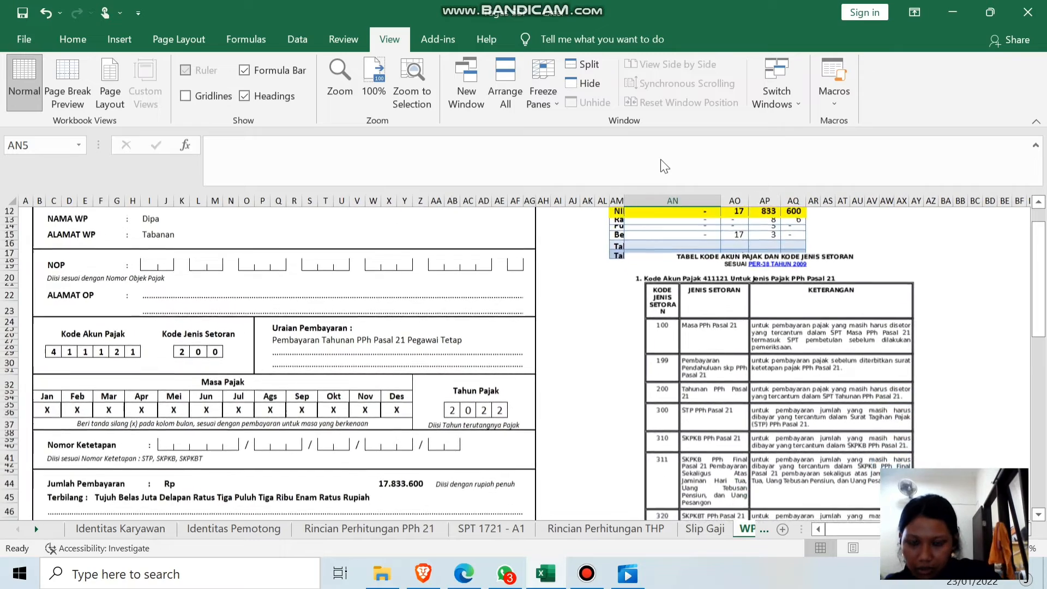
scroll(524, 354, up, 7)
scroll(523, 354, down, 15)
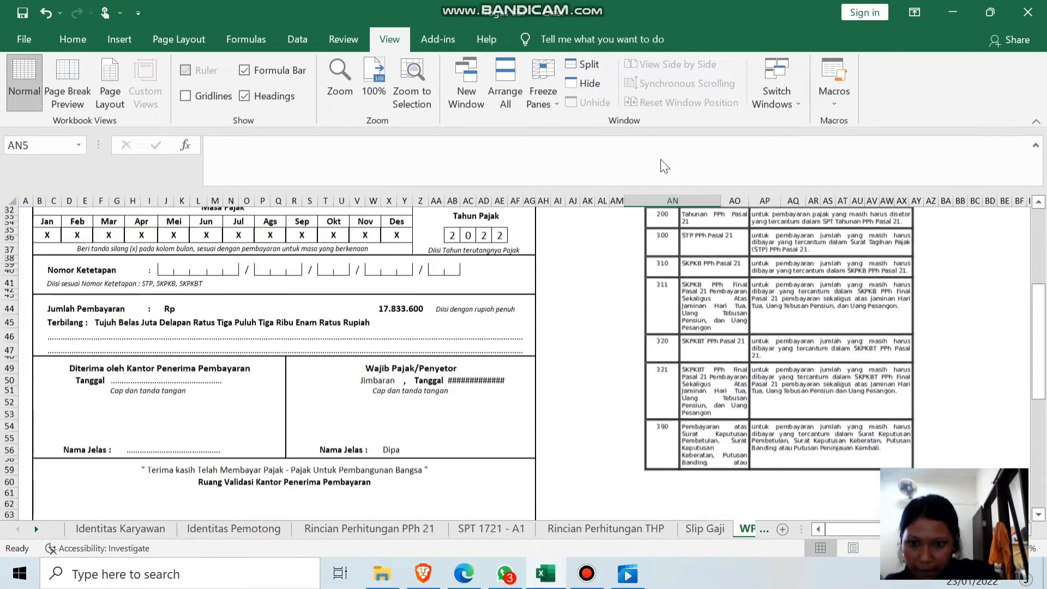
scroll(523, 354, up, 5)
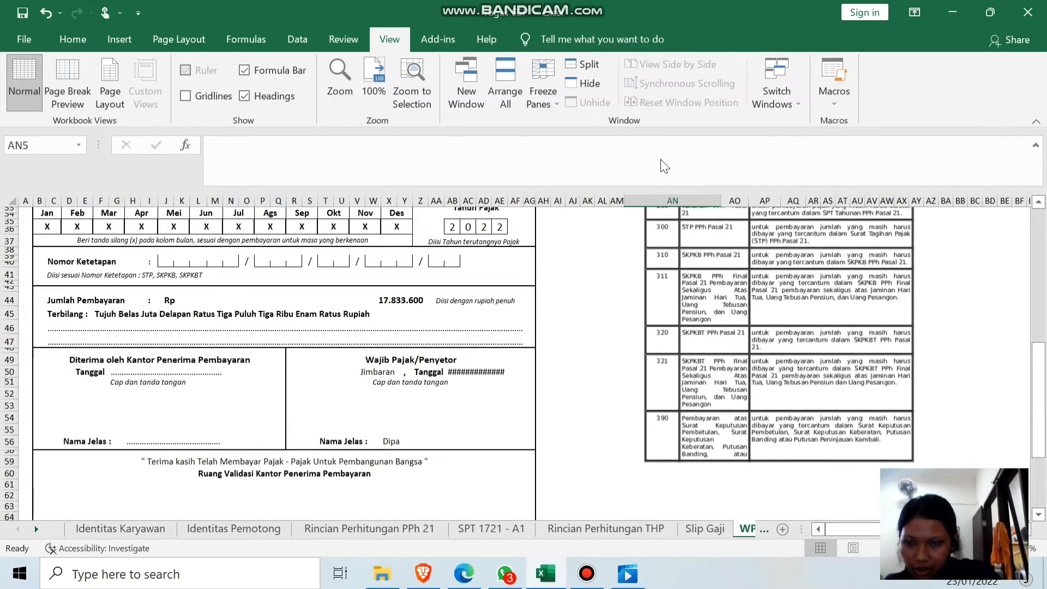
click(273, 317)
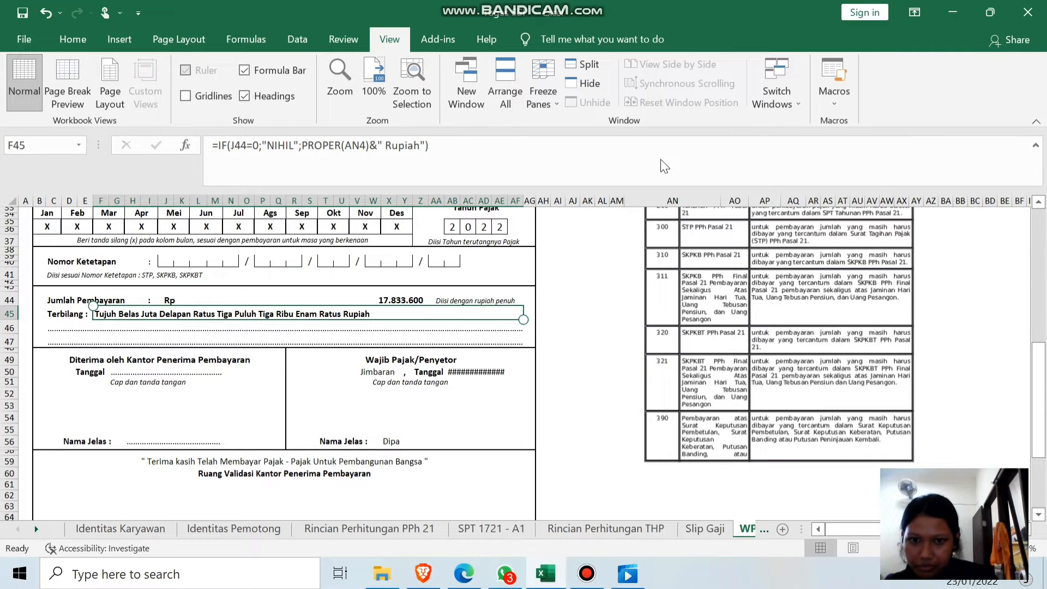
- Go through the signature section's Tanggal, Cap dan tanda tangan and Nama Jelas areas for the payment office and taxpayer
key(Down)
key(Down)
key(Down)
key(Down)
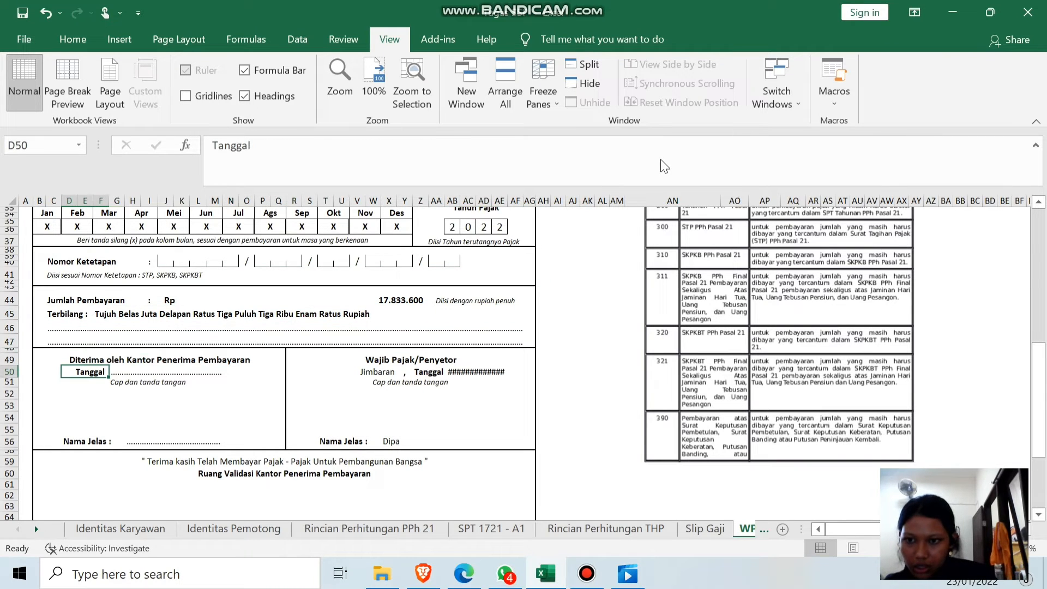
key(Down)
key(Down)
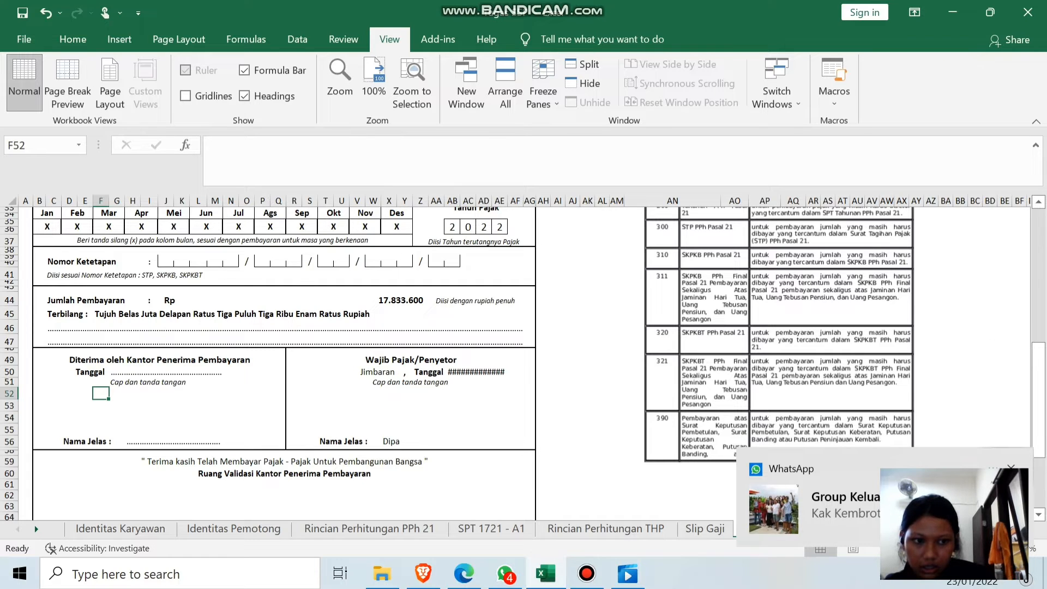
click(407, 416)
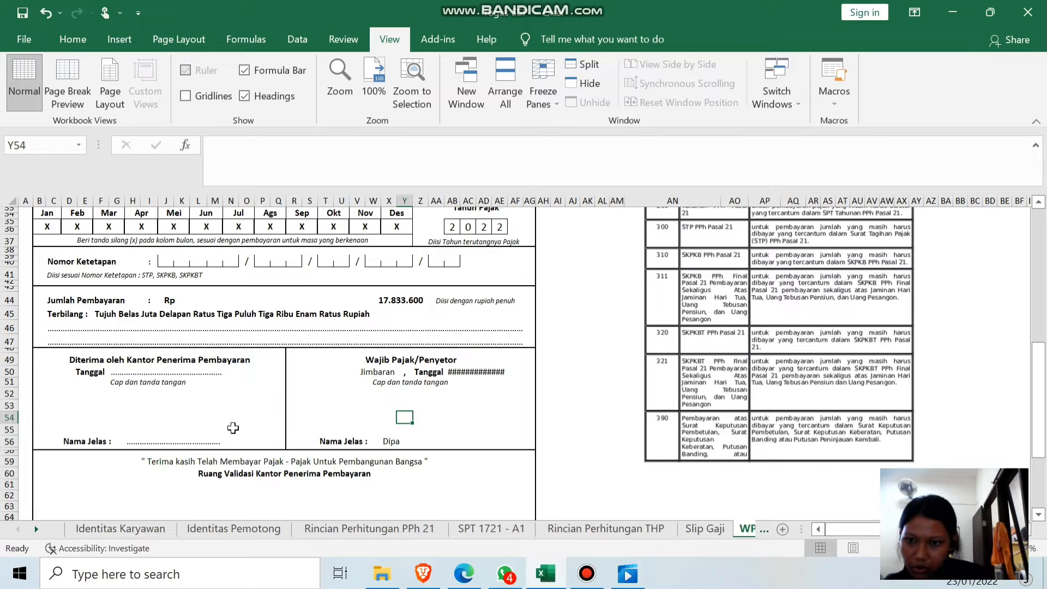
click(171, 430)
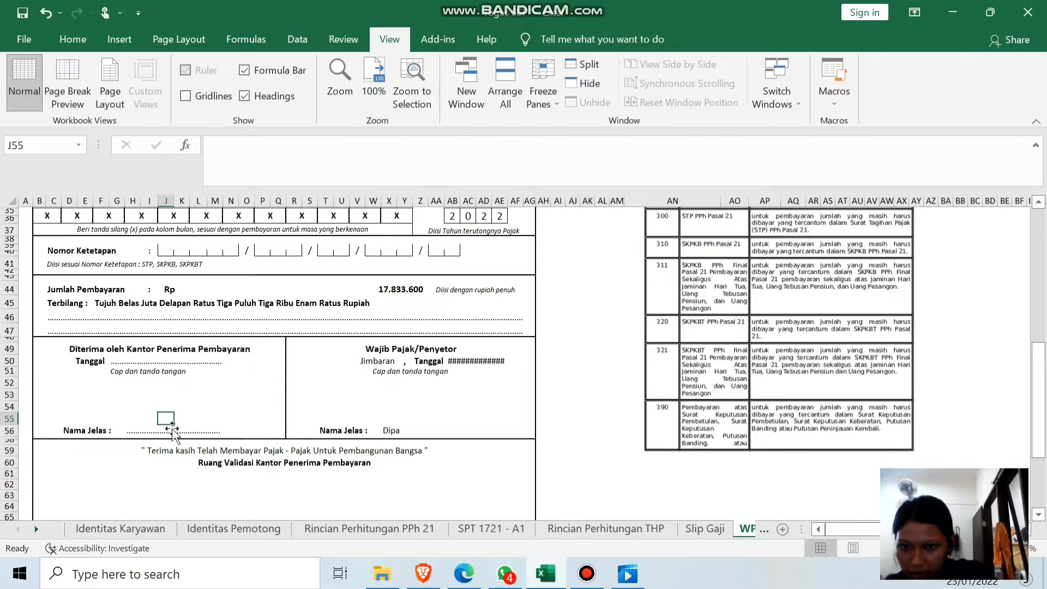
- Open the SPT 1721 - A1 sheet and examine its header, withholder and income recipient identity sections
scroll(172, 432, down, 2)
scroll(173, 432, up, 13)
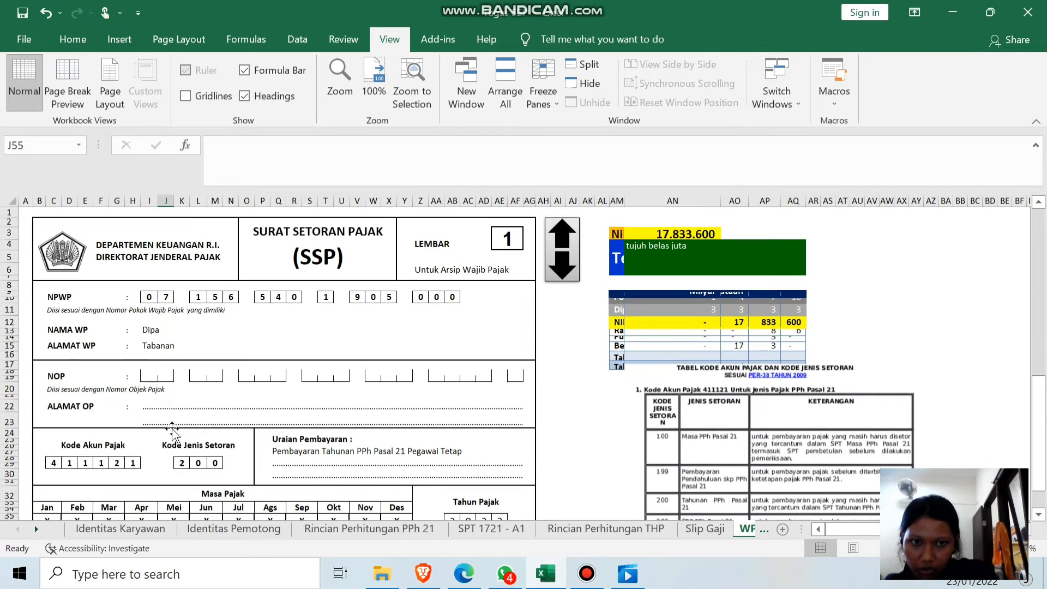
click(508, 530)
scroll(508, 532, up, 15)
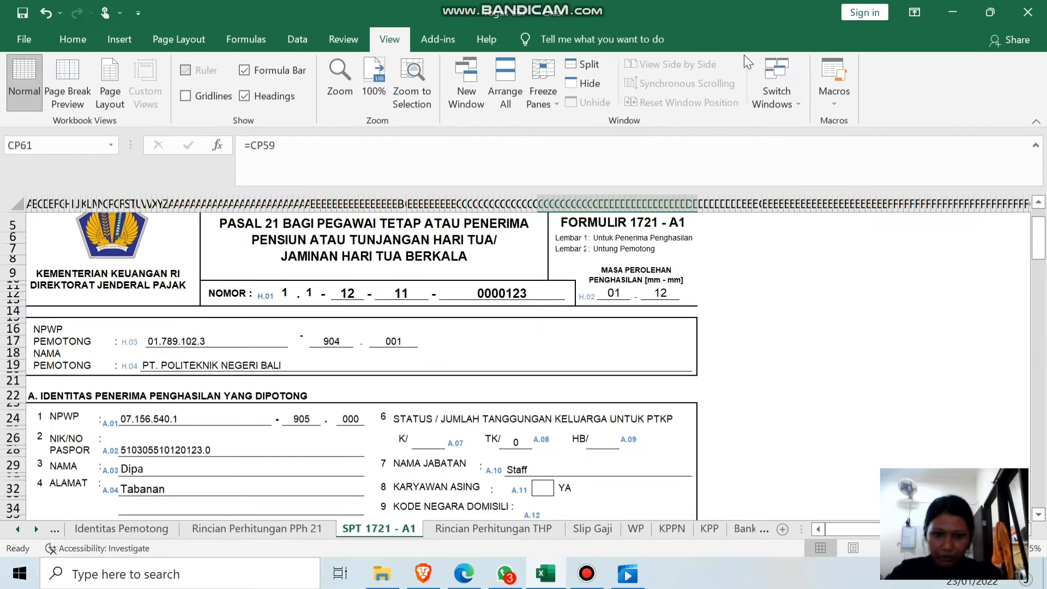
scroll(744, 54, up, 1)
scroll(744, 54, down, 1)
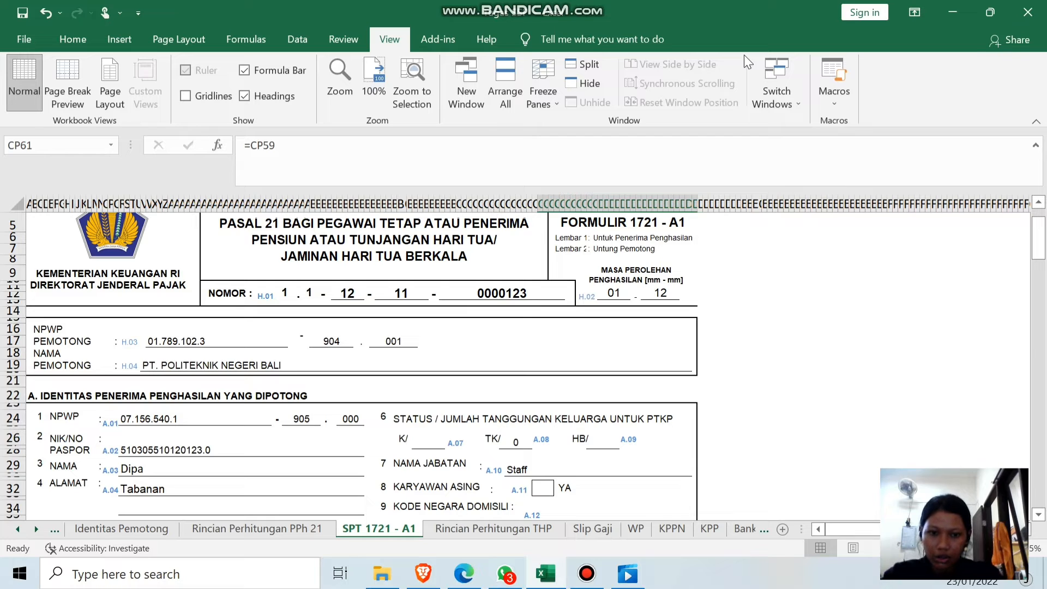
- Inspect the formulas in cells W16 and V18 that supply the withholder's NPWP and name
scroll(744, 54, down, 1)
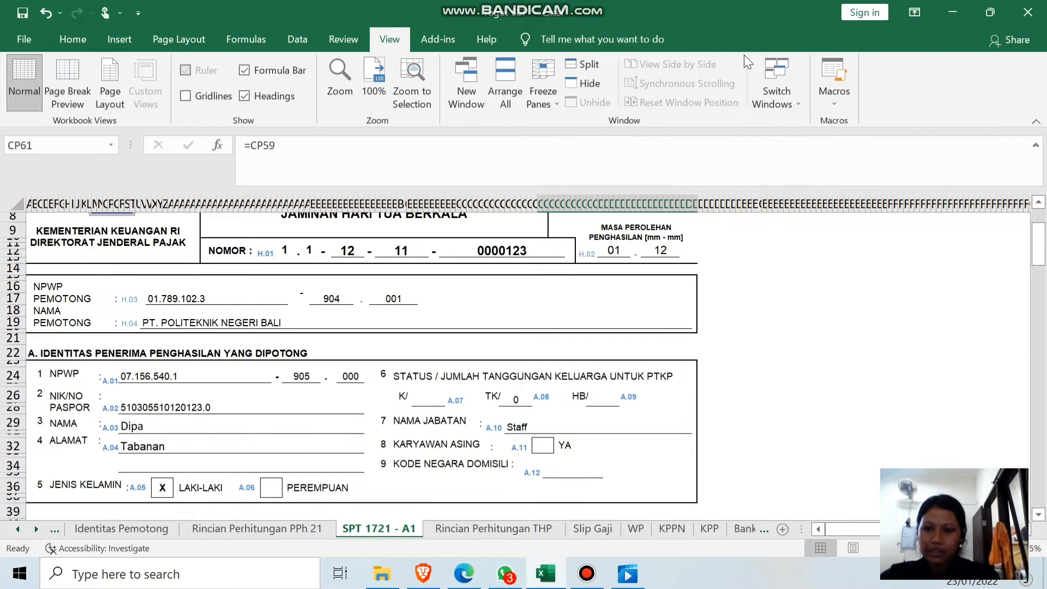
scroll(414, 529, left, 1)
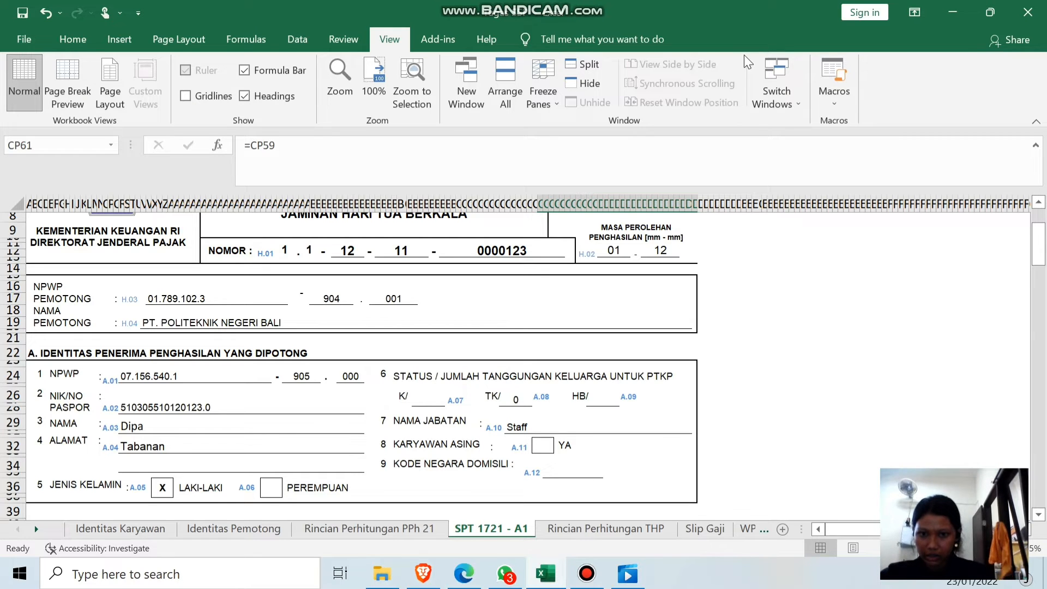
scroll(744, 54, down, 1)
scroll(744, 54, up, 1)
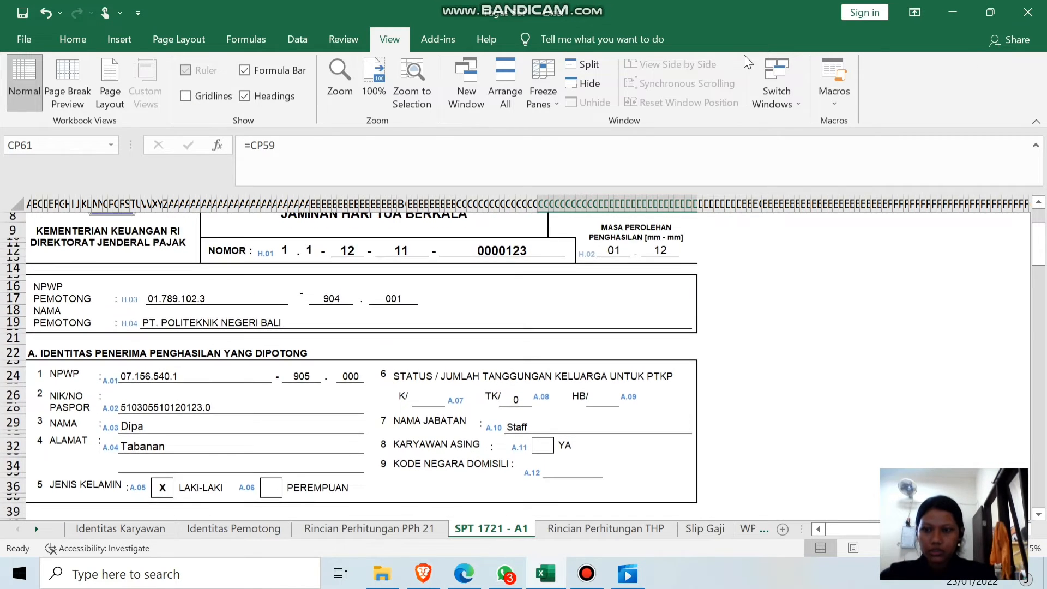
click(179, 292)
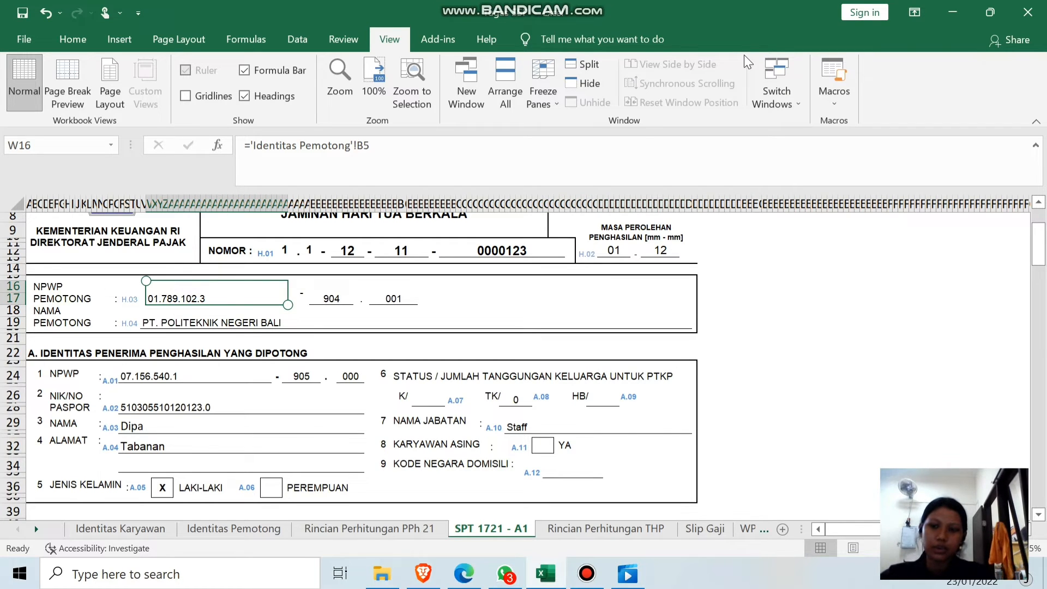
key(Down)
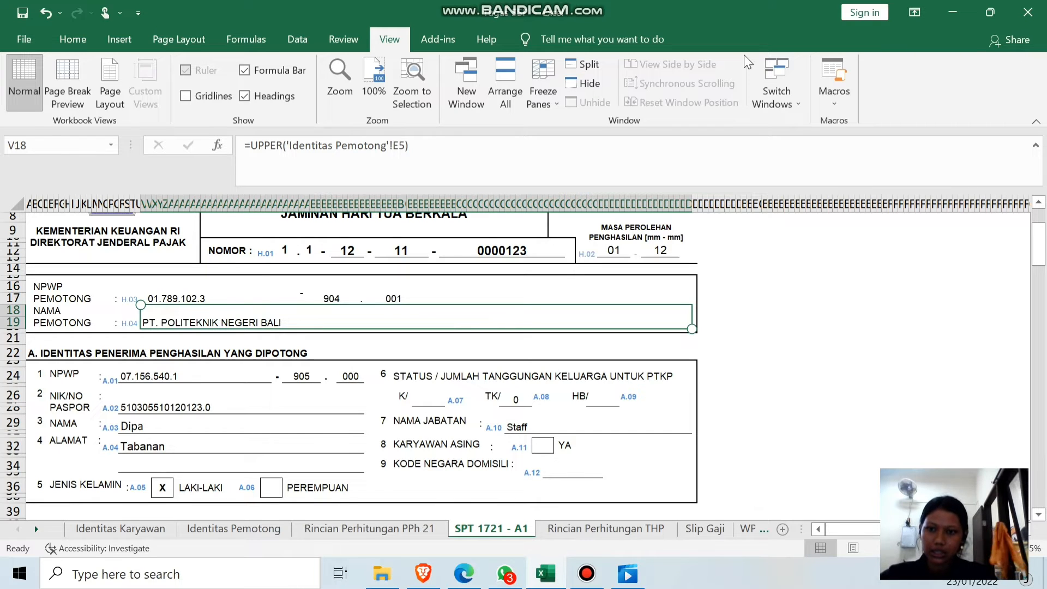
key(Up)
key(Down)
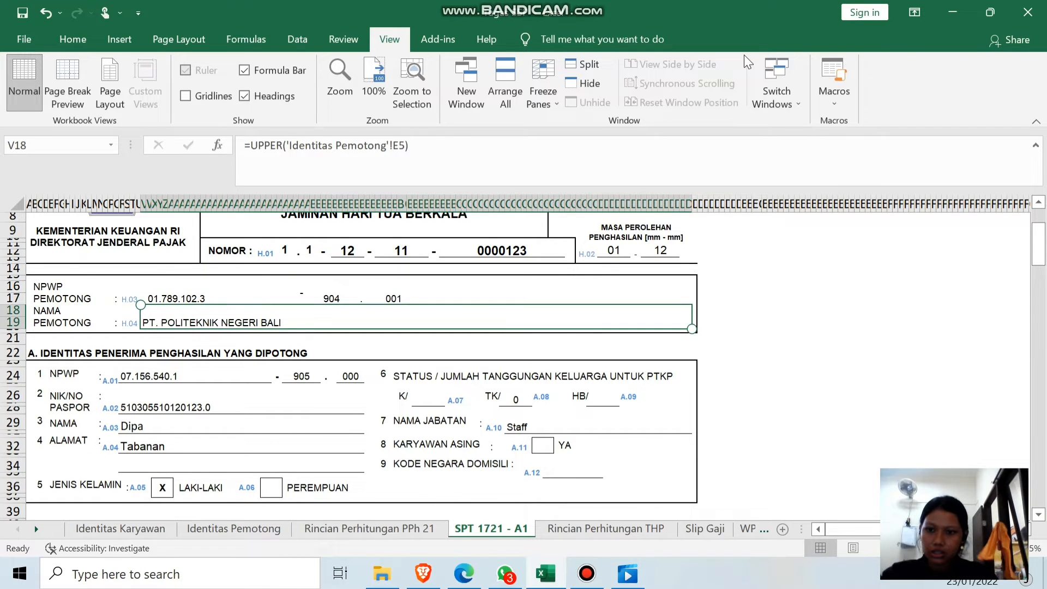
- Check the withholder source data on the Identitas Pemotong sheet and return to the SPT 1721 - A1 sheet
click(225, 532)
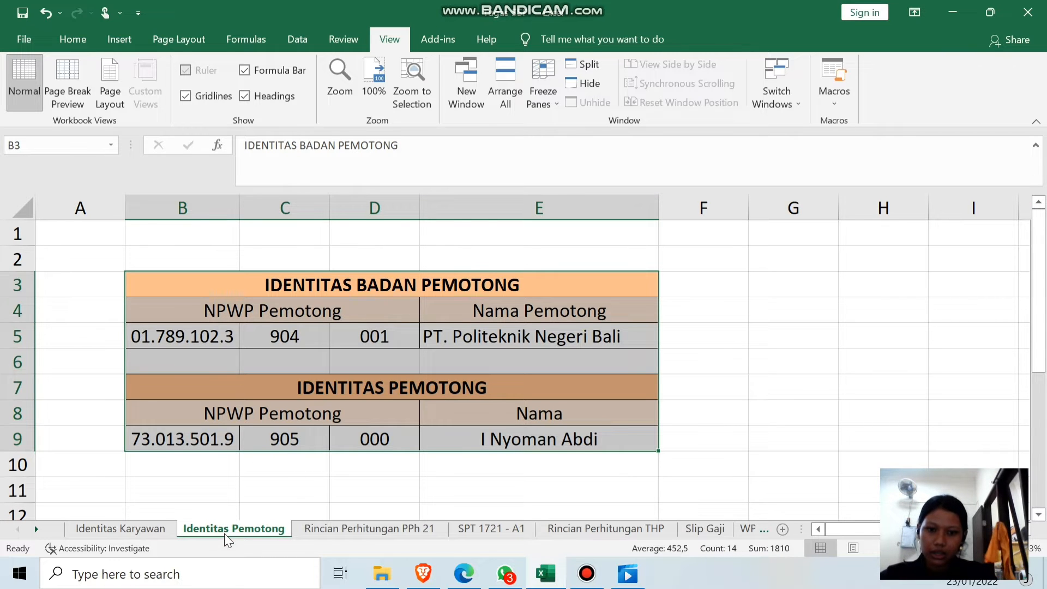
click(492, 528)
scroll(492, 528, down, 8)
scroll(492, 525, up, 7)
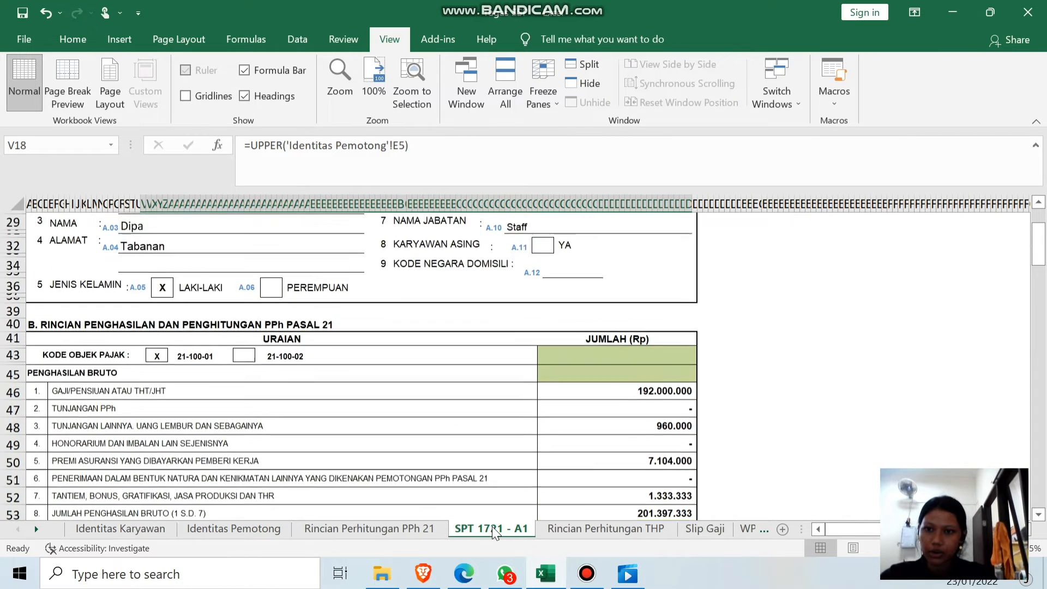
- Examine the VLOOKUP formulas for the income recipient's NPWP in R24 and NIK/passport number in R26
scroll(492, 526, up, 2)
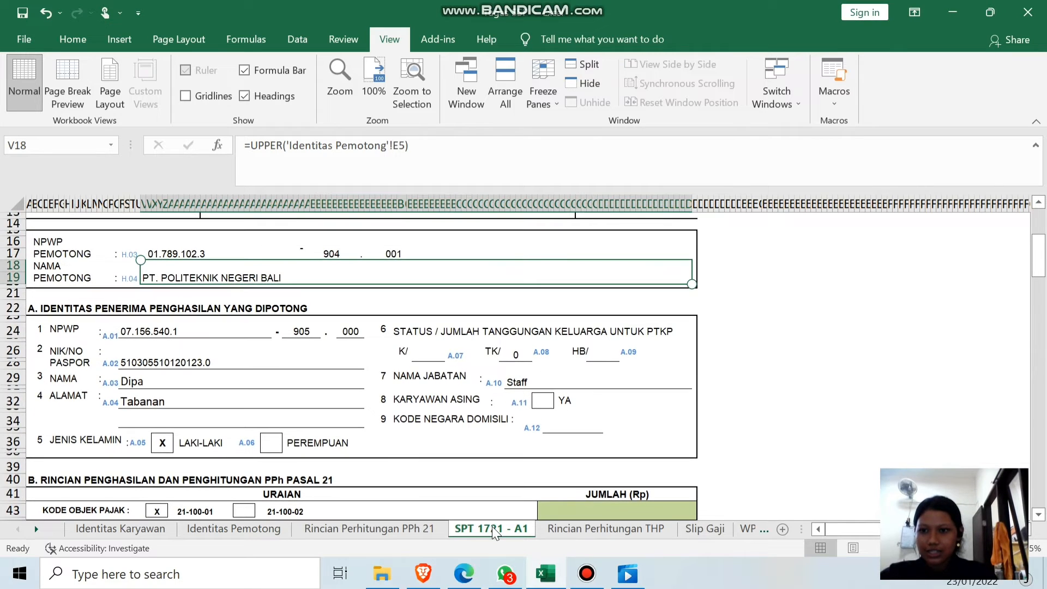
click(194, 330)
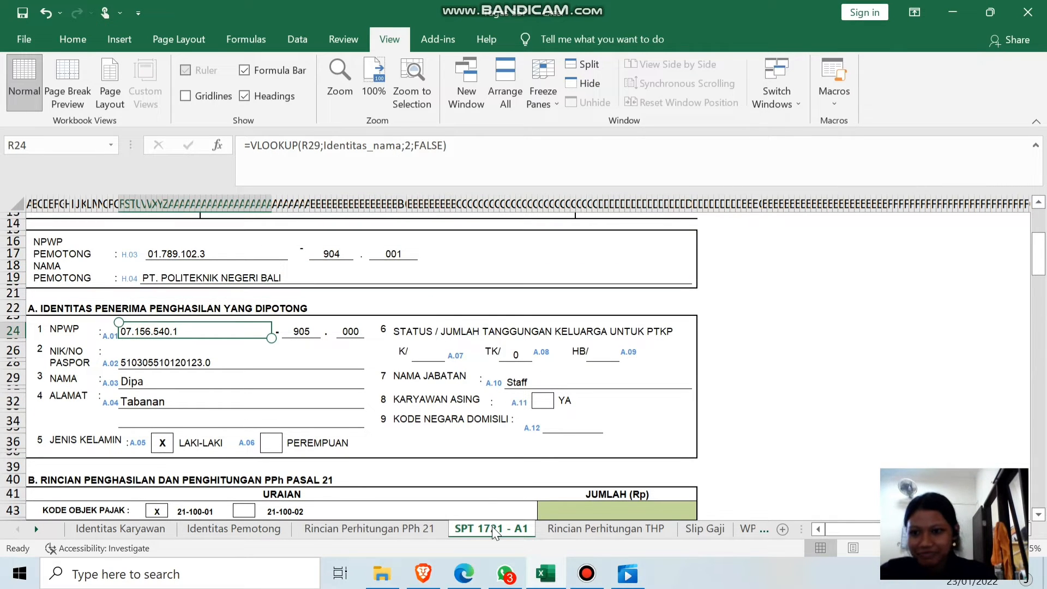
key(Down)
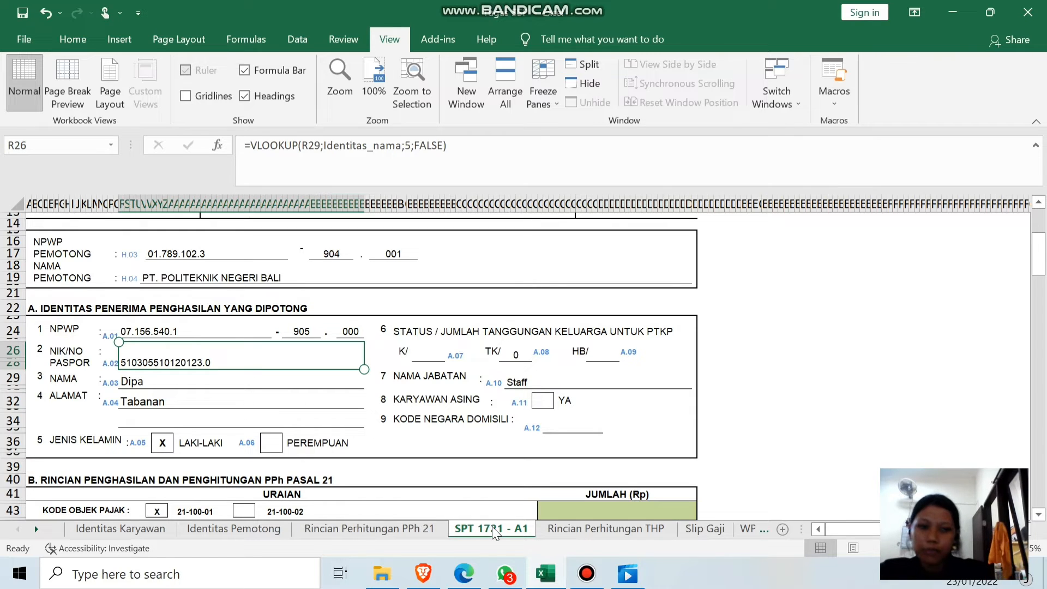
- Choose the second employee in the Nama list in cell R29 and inspect the address formula in R31
key(Down)
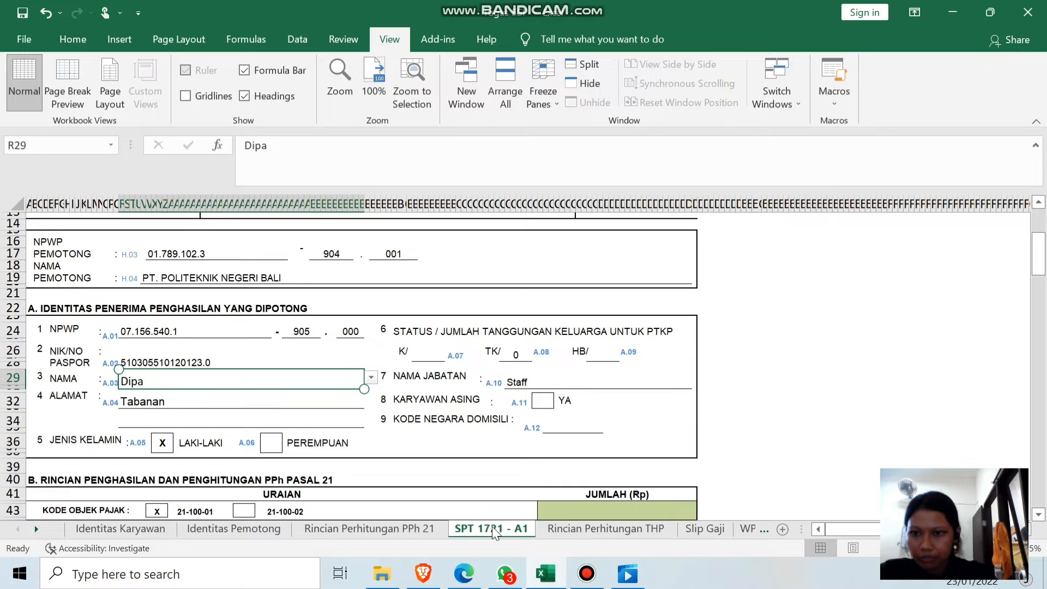
click(372, 378)
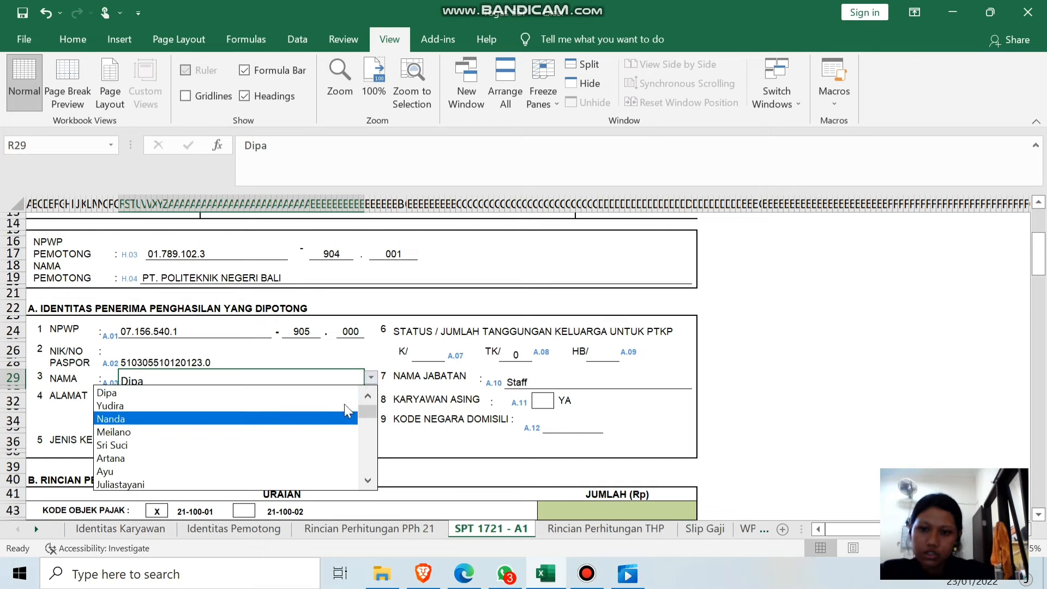
click(326, 405)
scroll(496, 446, down, 1)
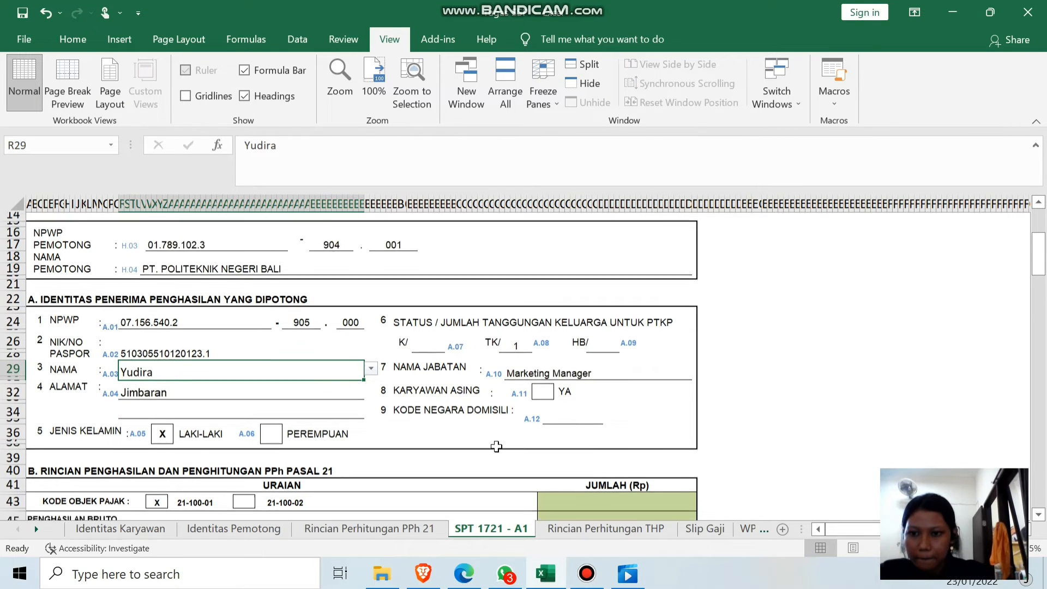
click(288, 365)
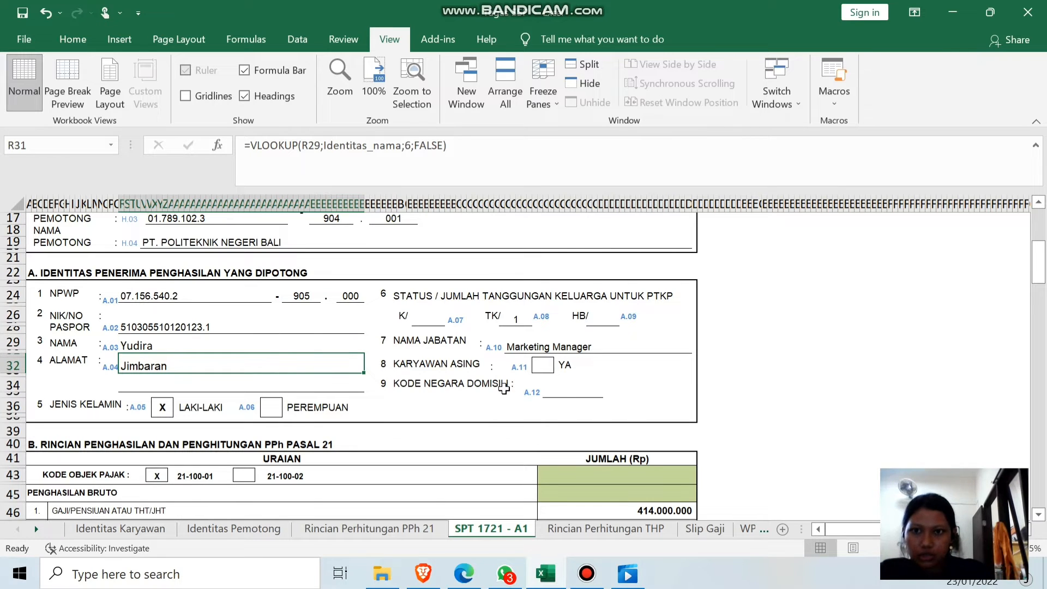
- Examine the K/ status formula in BS26 through its IF logical test, value-if-true and value-if-false arguments
click(425, 321)
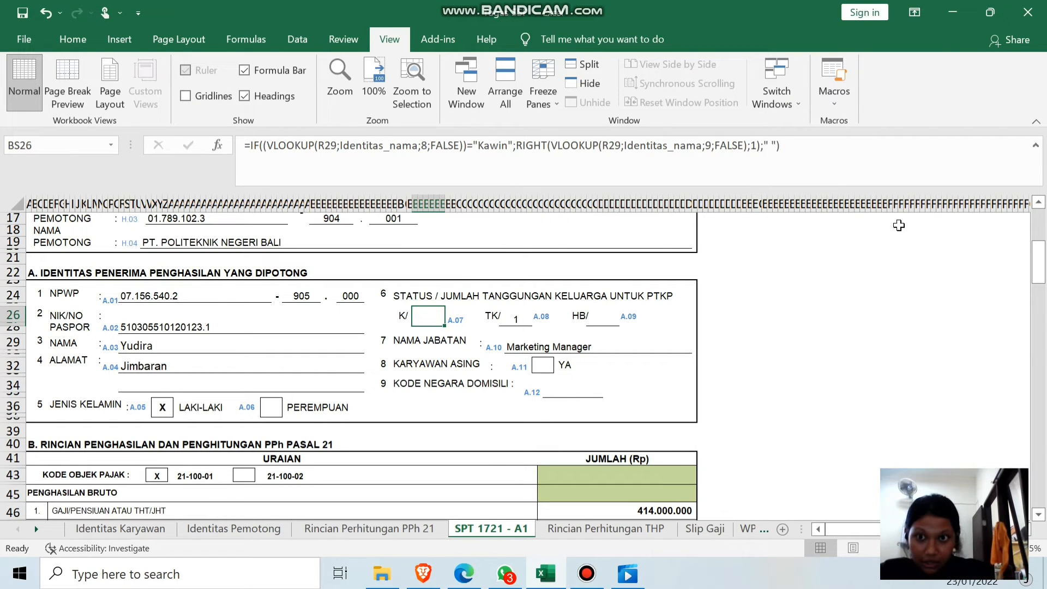
click(811, 160)
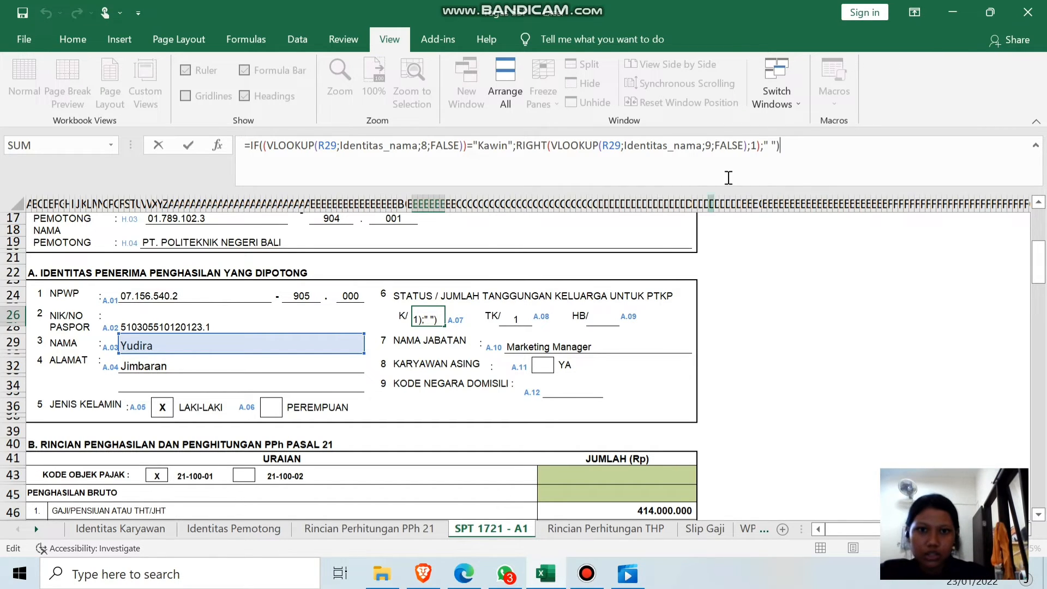
click(794, 158)
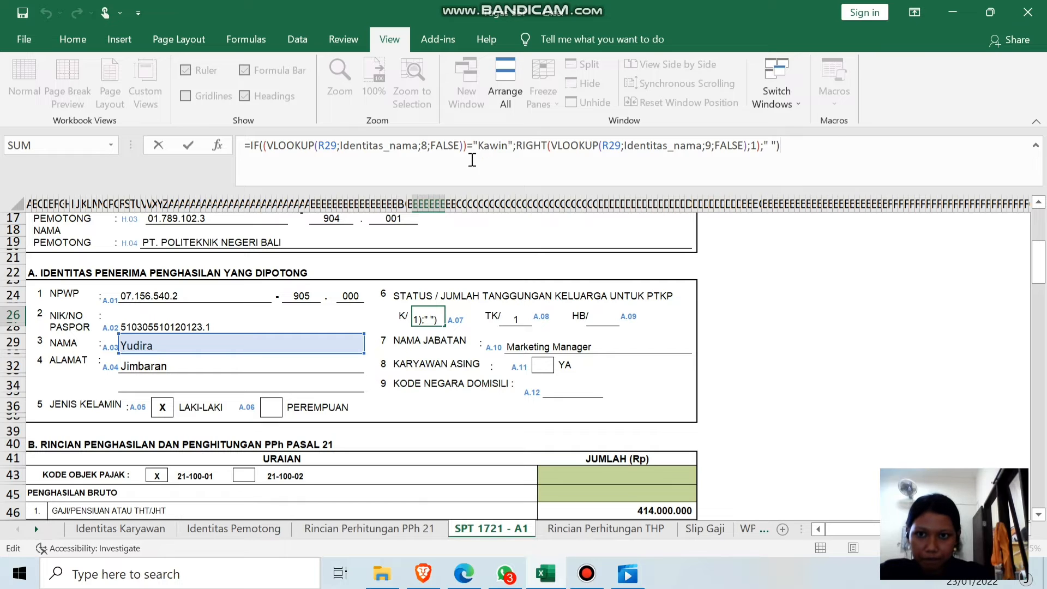
click(259, 145)
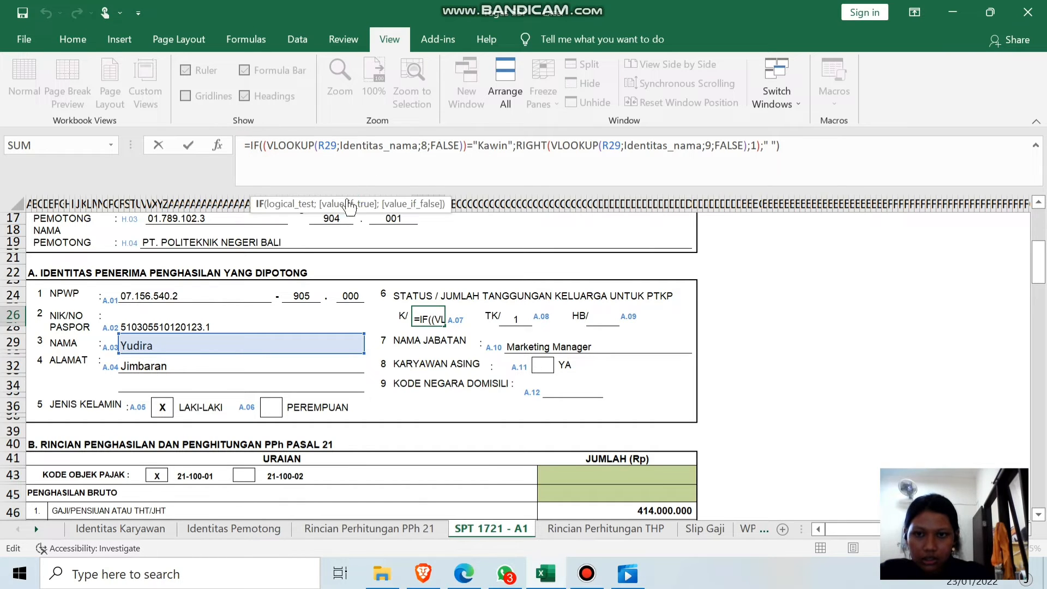
click(295, 203)
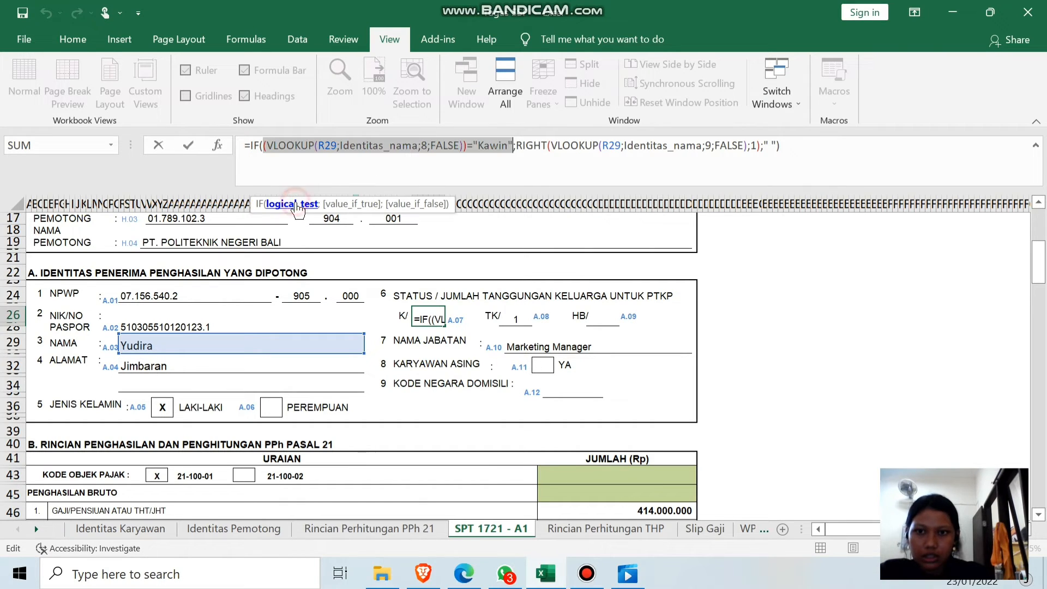
click(358, 205)
click(423, 205)
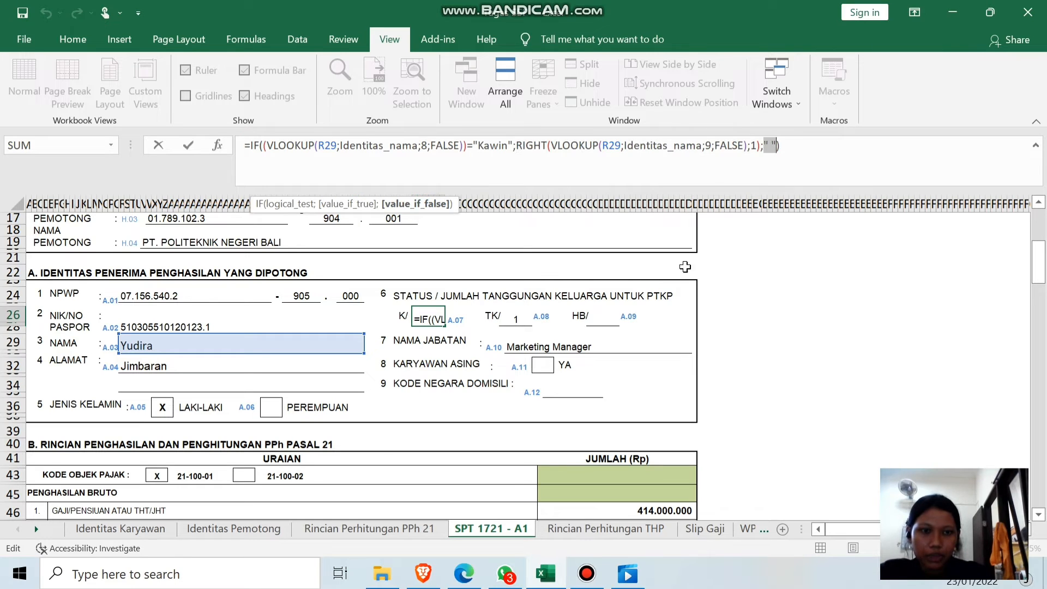
key(Return)
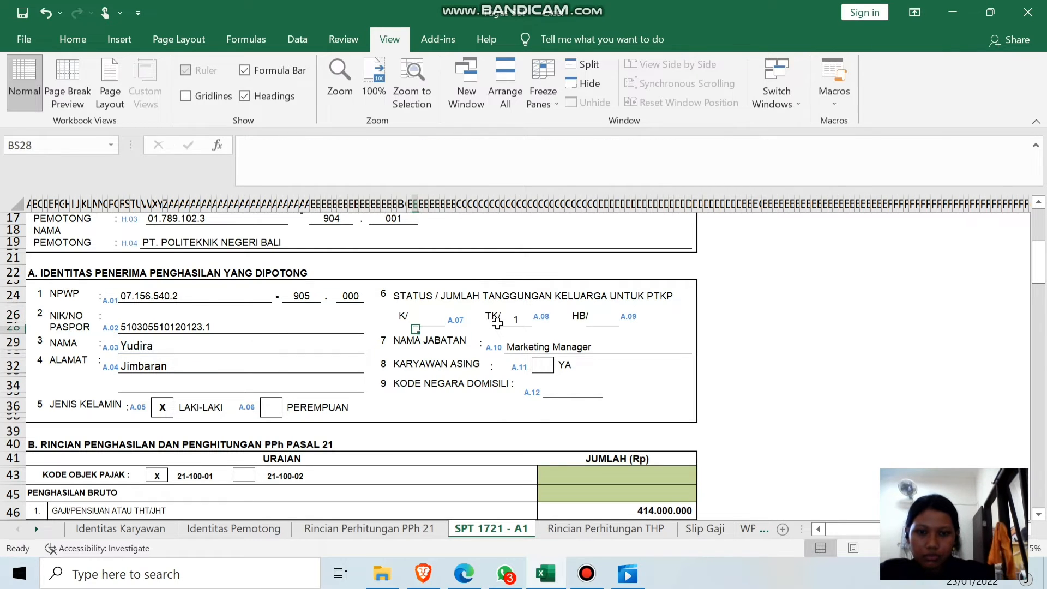
- Inspect the TK/ and HB/ status formulas in CJ26 and CZ26 and the job title formula in CJ29
key(Right)
key(Right)
key(Right)
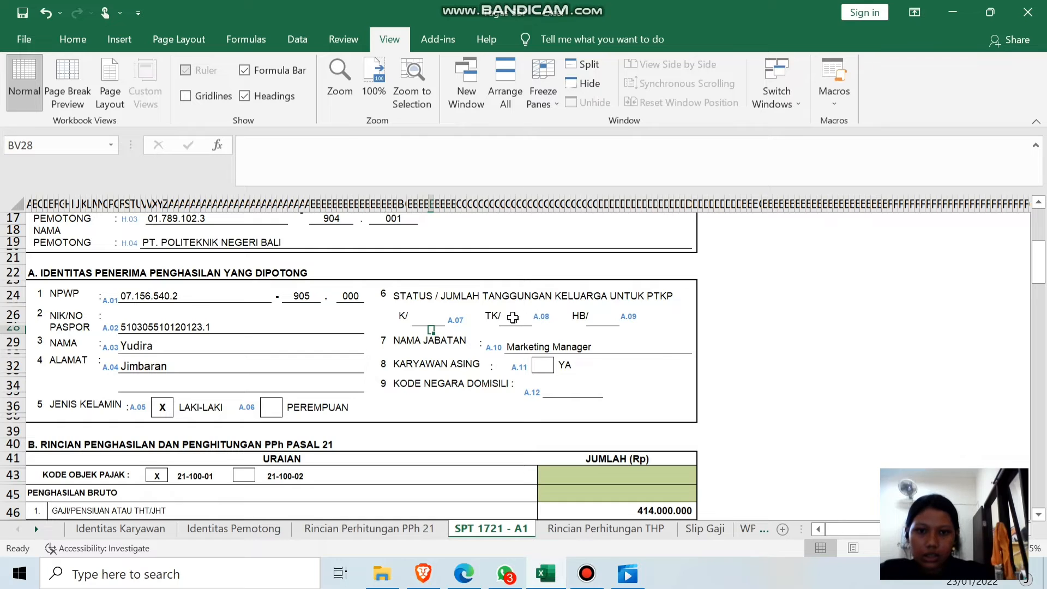
click(516, 317)
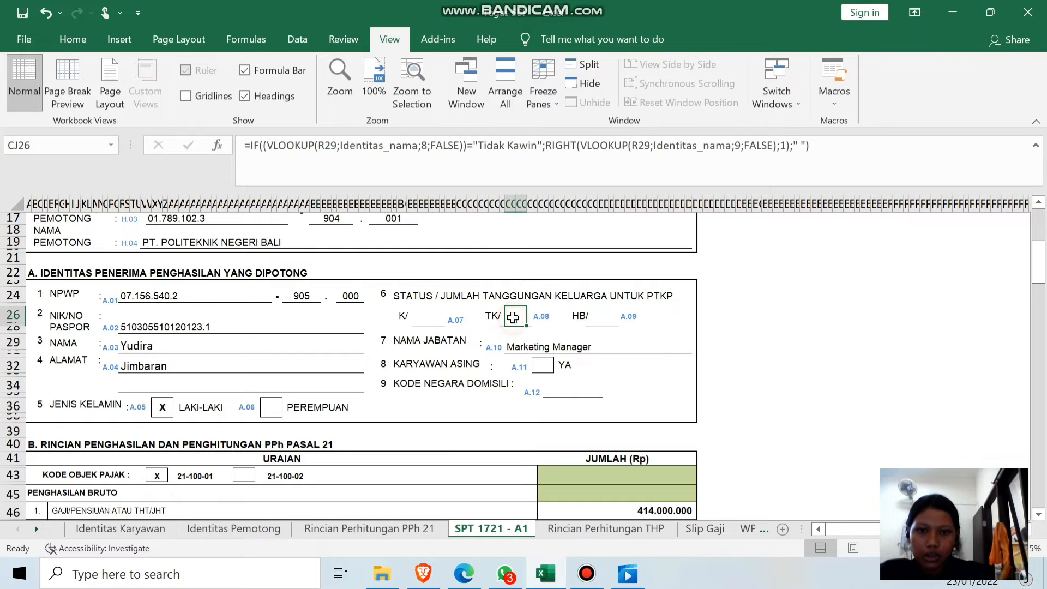
click(598, 322)
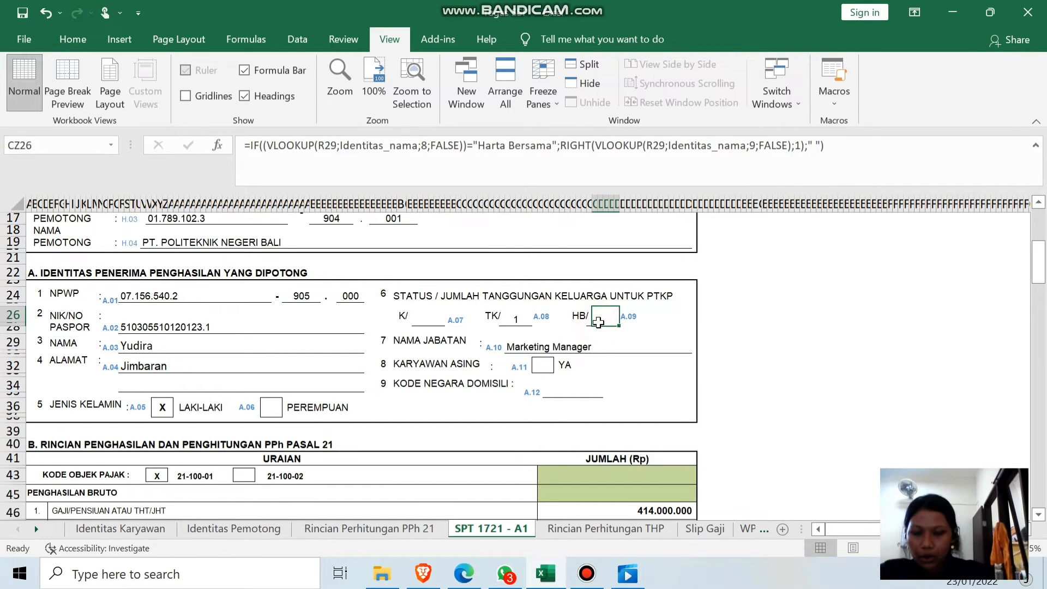
click(534, 346)
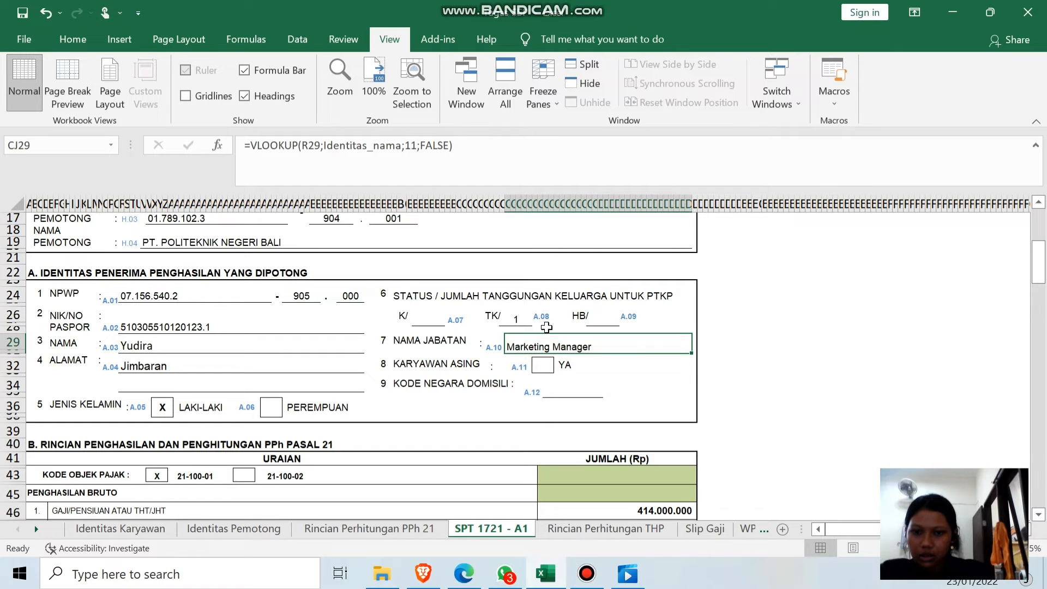
- Inspect the gender checkbox formulas for Laki-laki in X36 and Perempuan in AR36
scroll(547, 328, up, 1)
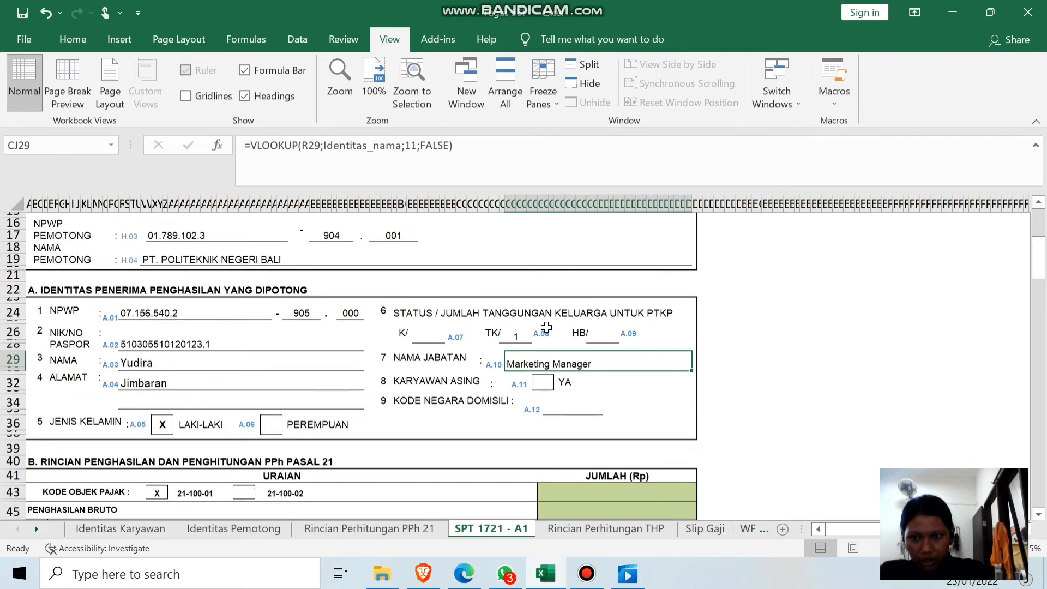
scroll(547, 327, down, 3)
click(162, 339)
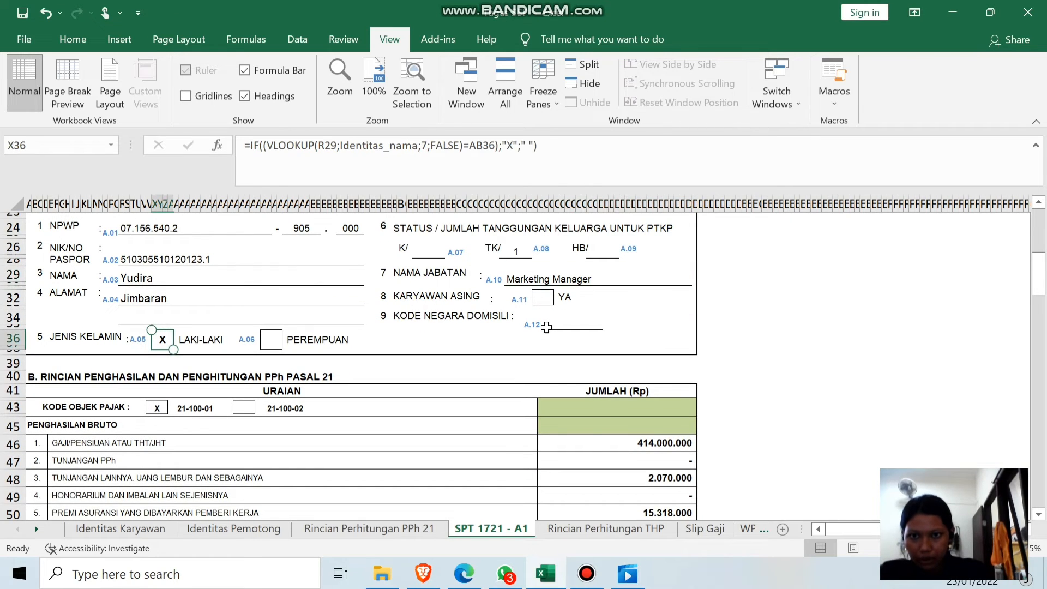
click(271, 339)
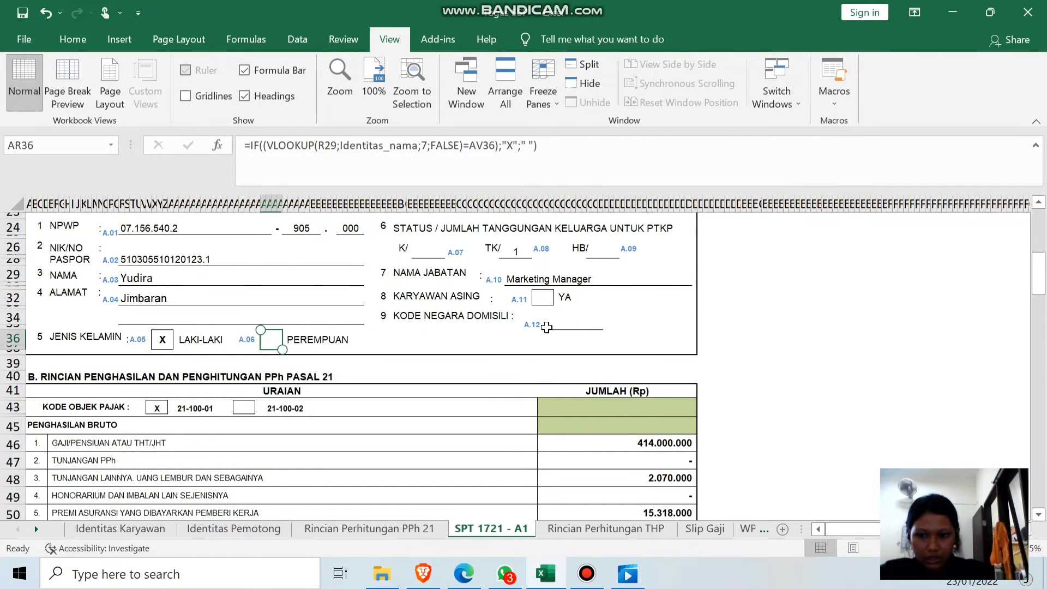
- Examine the VLOOKUP formulas in CP46 and CP47 that supply the salary and Tunjangan PPh amounts under Penghasilan Bruto
scroll(546, 327, down, 3)
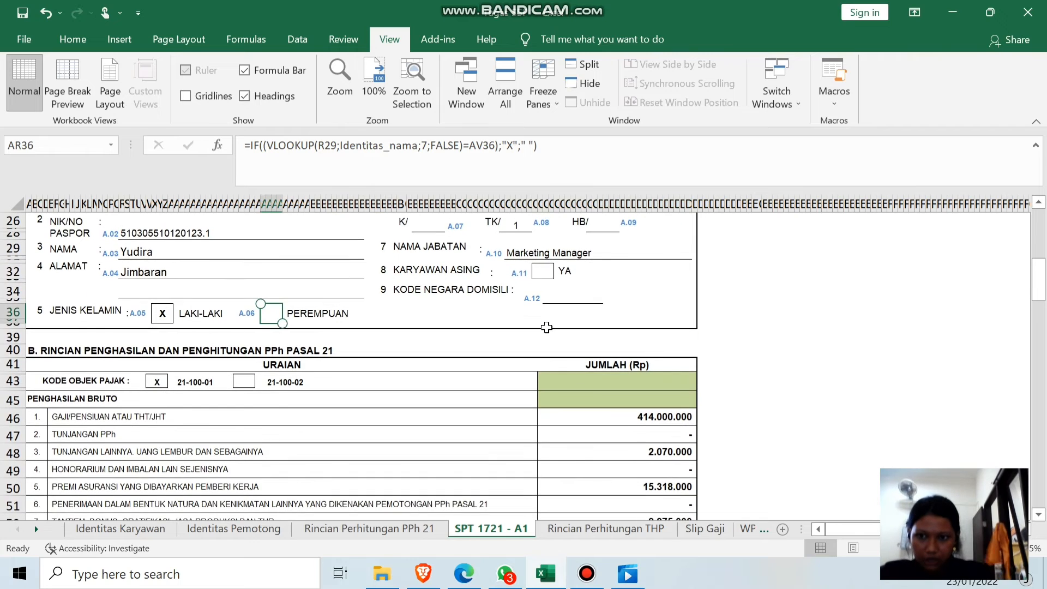
scroll(546, 327, down, 1)
scroll(546, 327, down, 1)
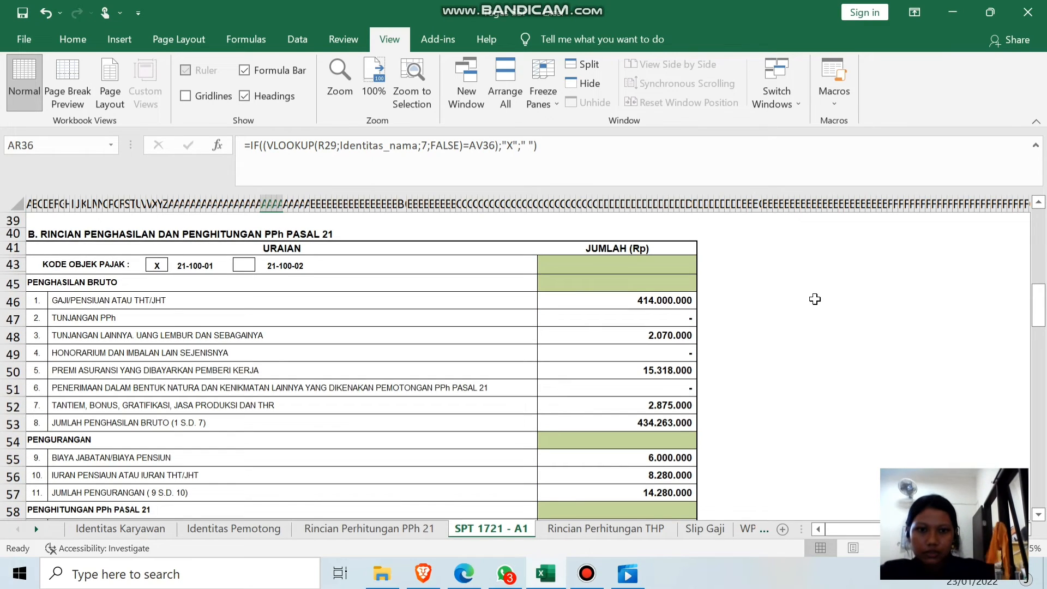
click(654, 303)
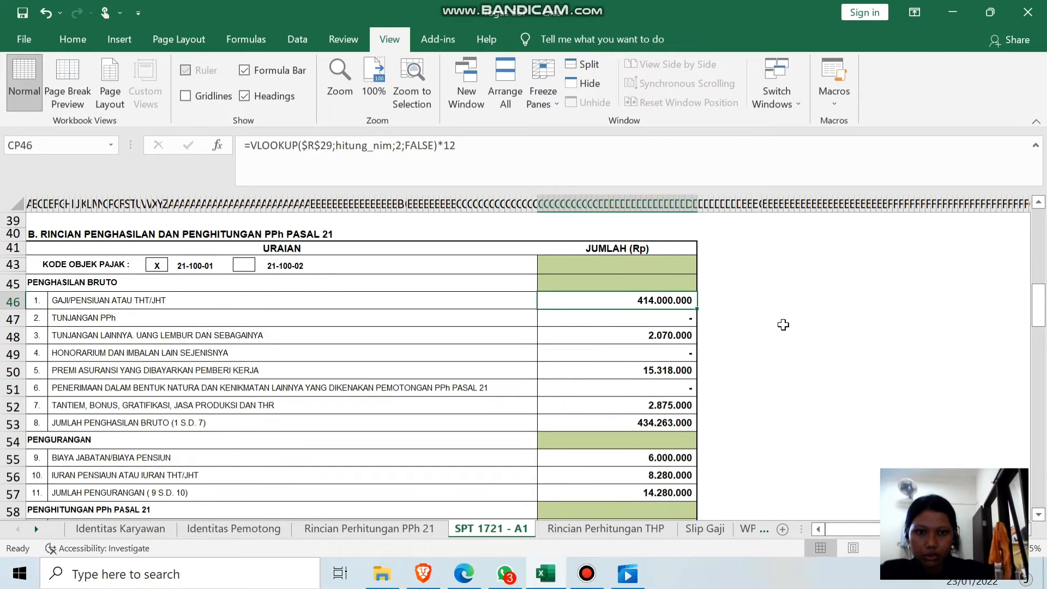
click(673, 315)
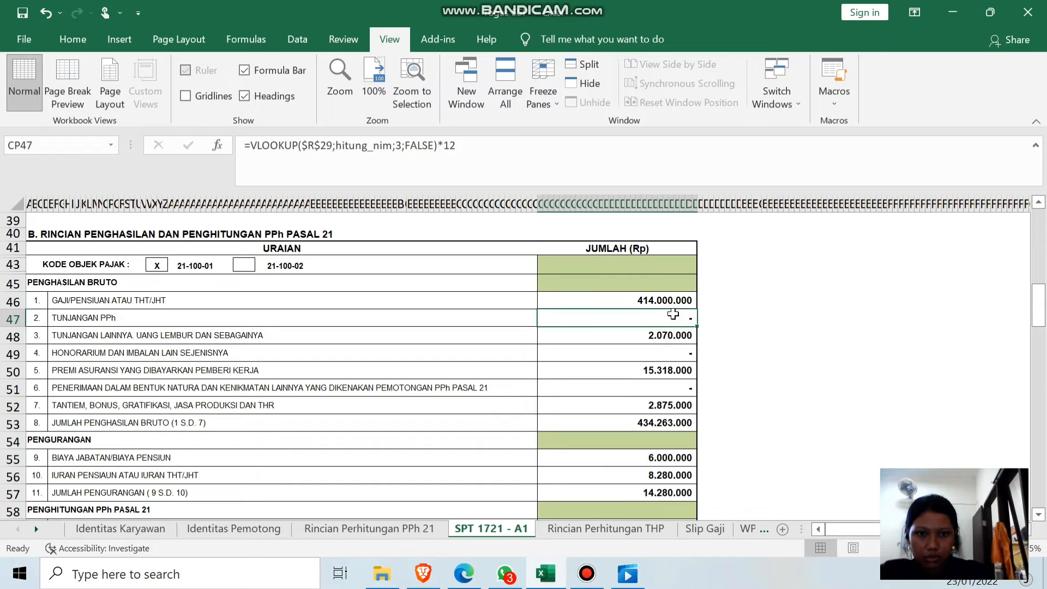
drag(676, 299, 670, 328)
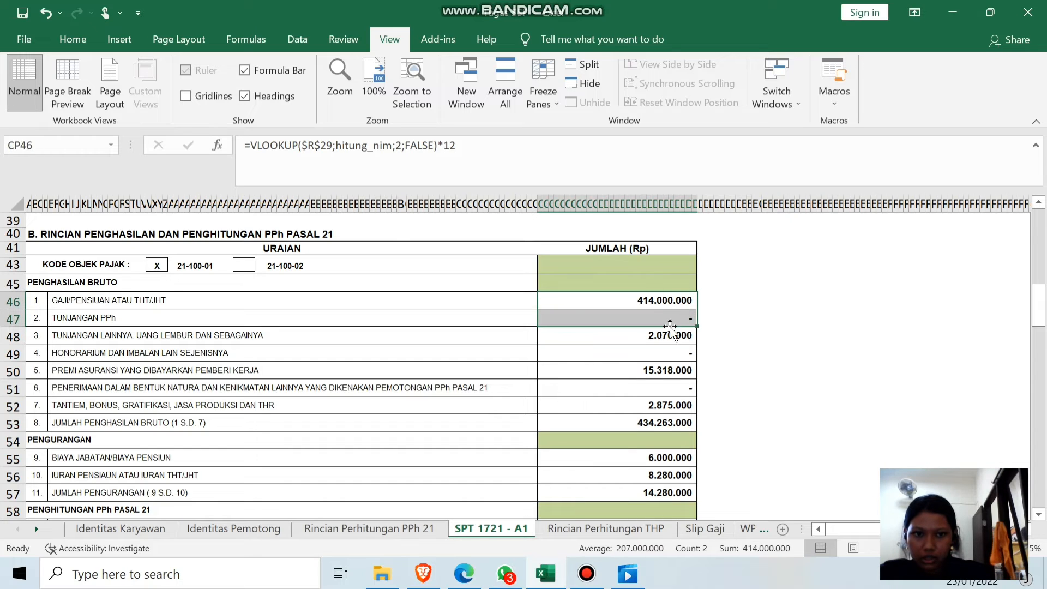
drag(770, 330, 798, 327)
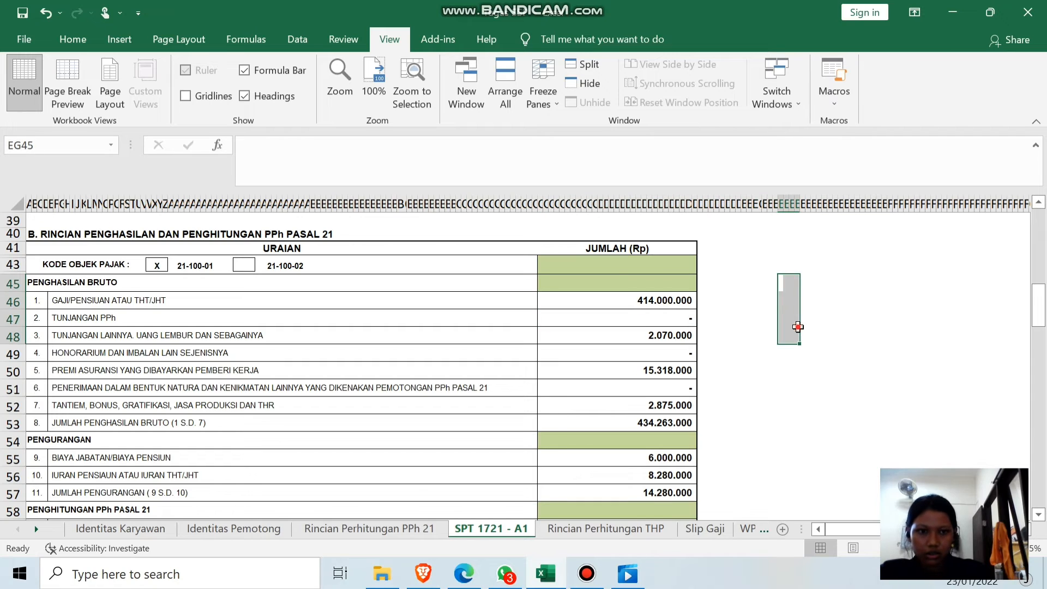
- Inspect the VLOOKUP formula in CP46 that multiplies the monthly salary by 12 for the annual Gaji/Pensiun amount
click(798, 328)
click(669, 303)
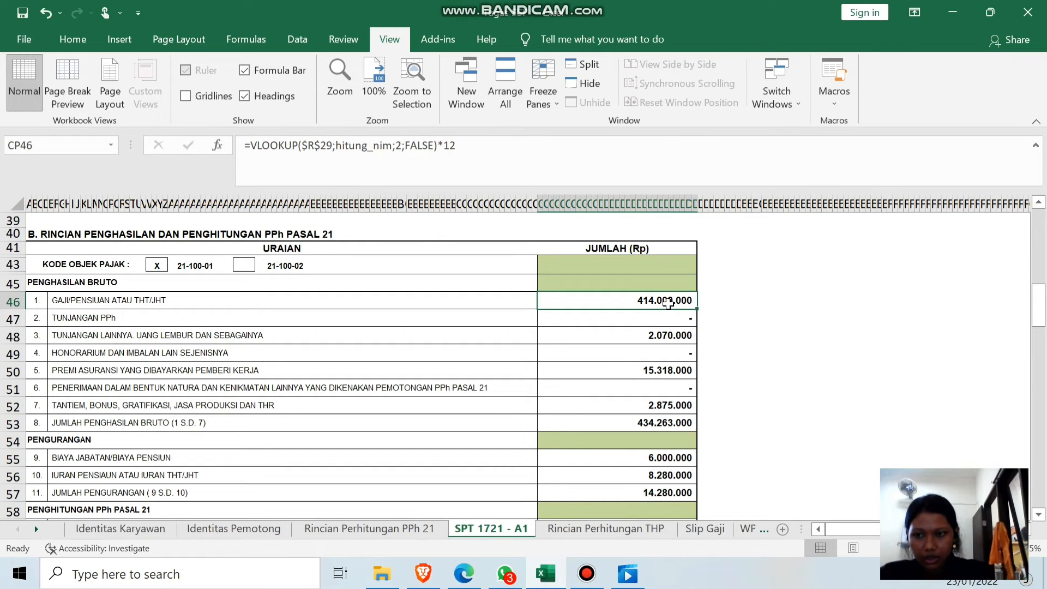
click(116, 301)
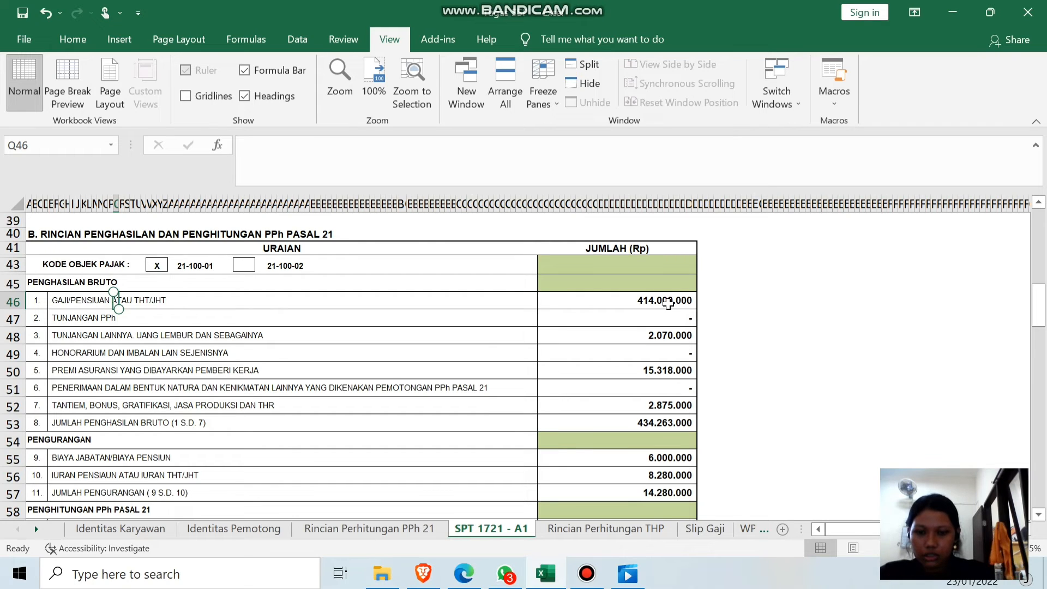
- Review the salary, allowance, deduction and tax columns on the Rincian Perhitungan PPh 21 sheet that feed the SPT lookups
click(364, 532)
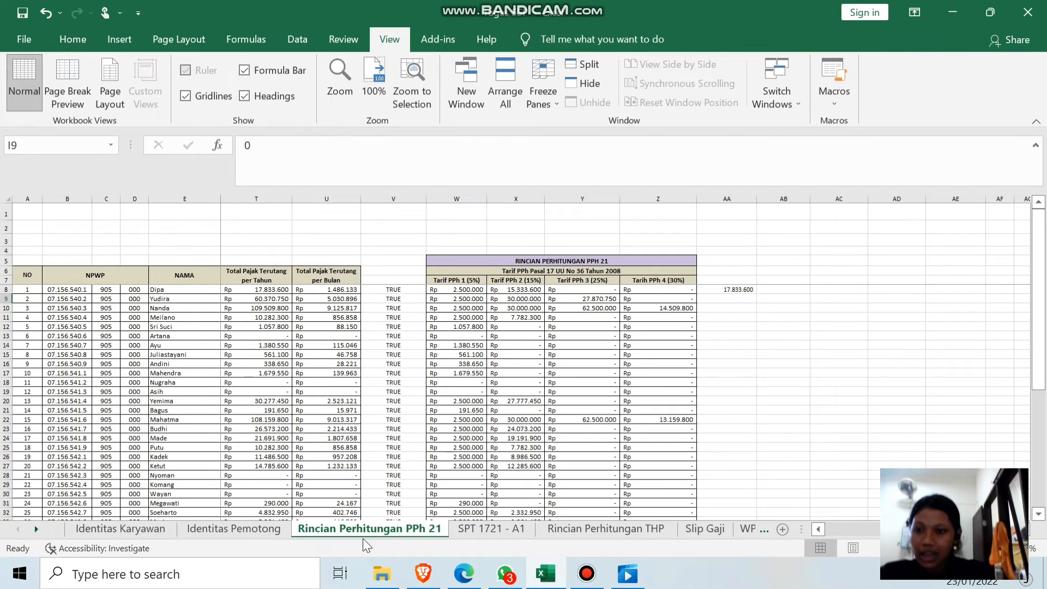
scroll(523, 355, left, 5)
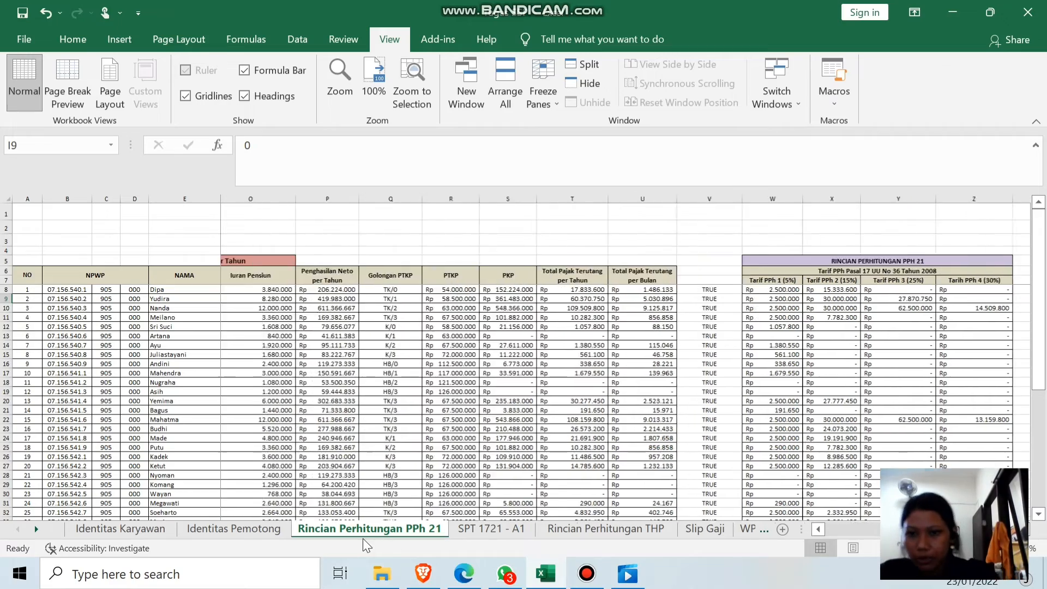
scroll(523, 354, left, 5)
scroll(523, 354, down, 1)
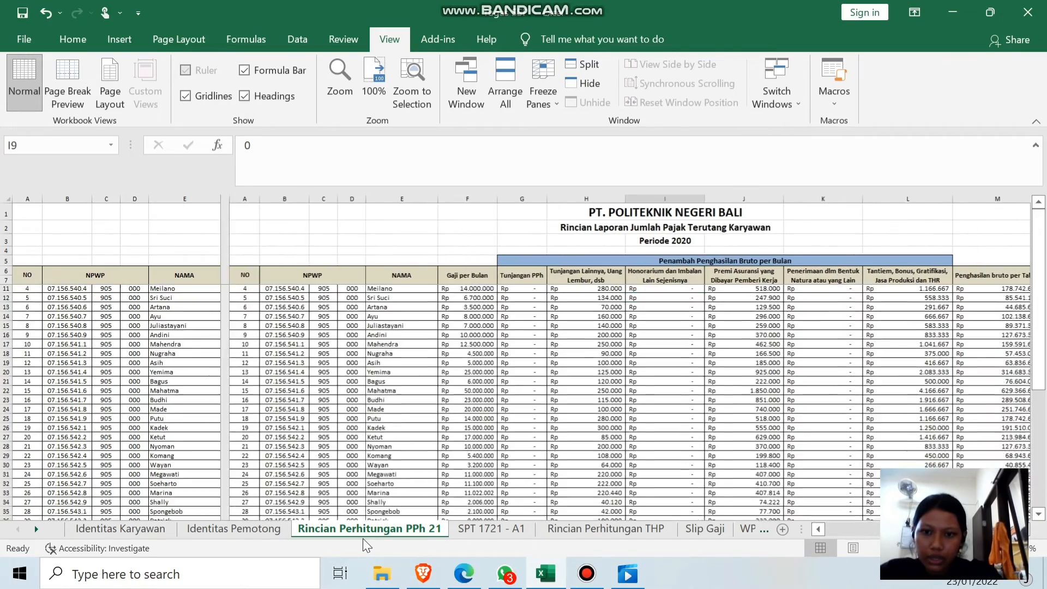
scroll(362, 538, up, 1)
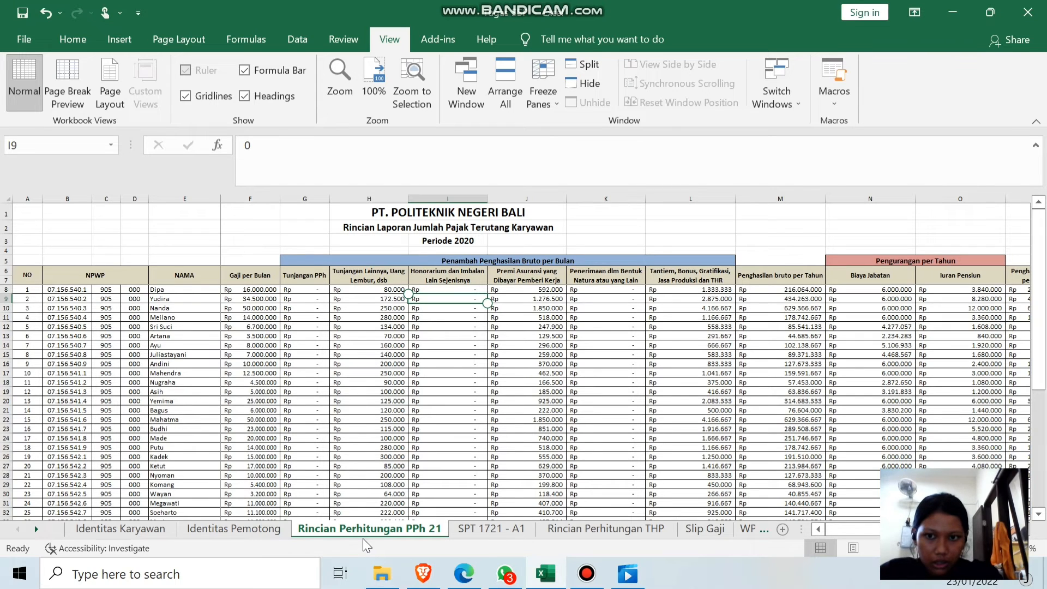
scroll(363, 538, right, 4)
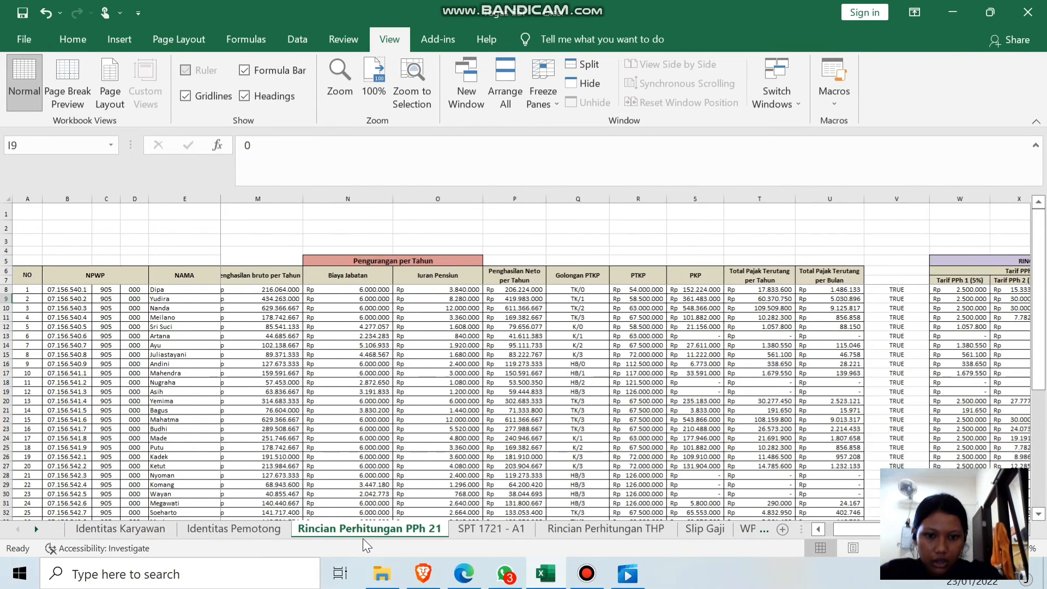
scroll(362, 538, left, 1)
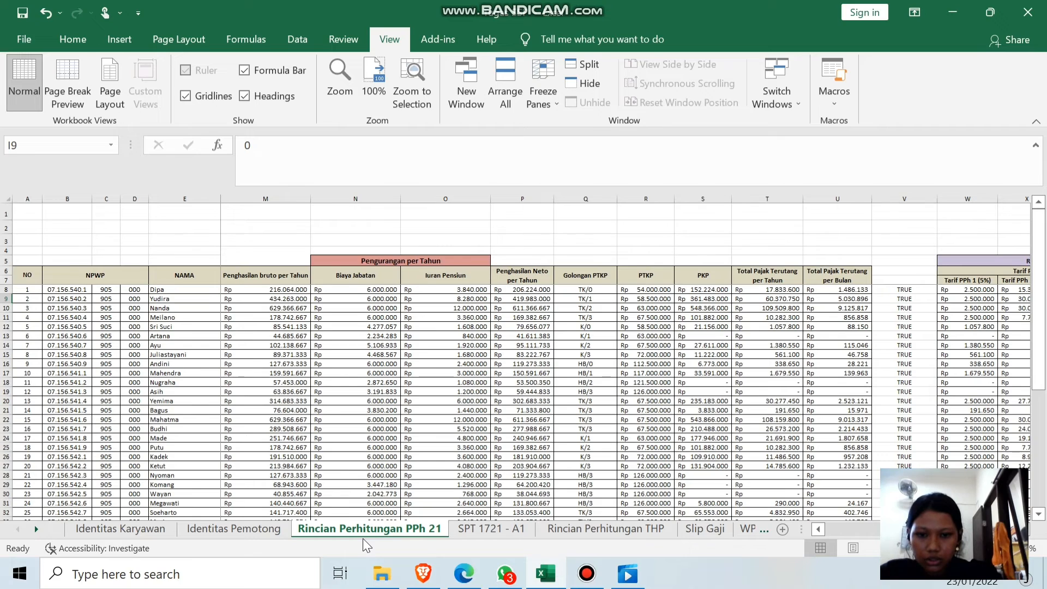
- Go through the Penghasilan Bruto formulas on the SPT 1721 - A1 sheet from CP46 down to the SUM total in CP53
click(507, 529)
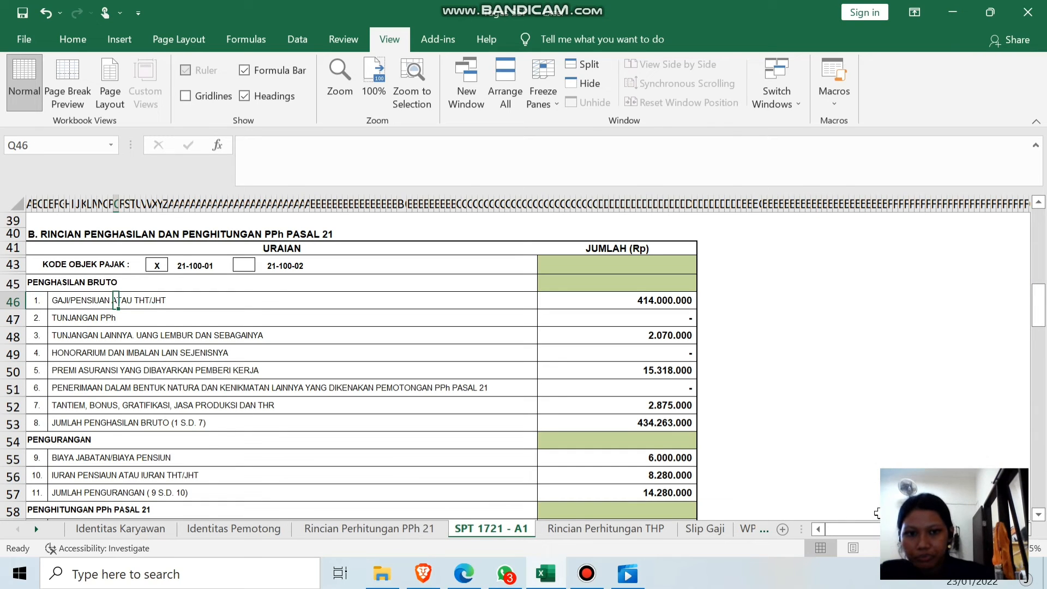
click(671, 297)
key(Down)
key(Down)
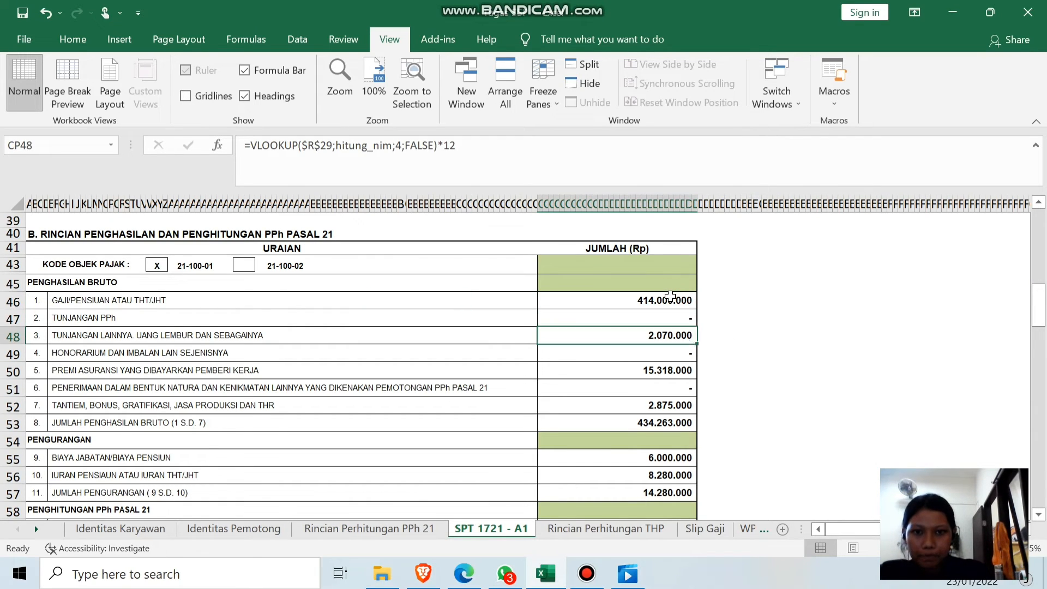
key(Down)
key(Down)
key(Down)
key(Down)
key(Down)
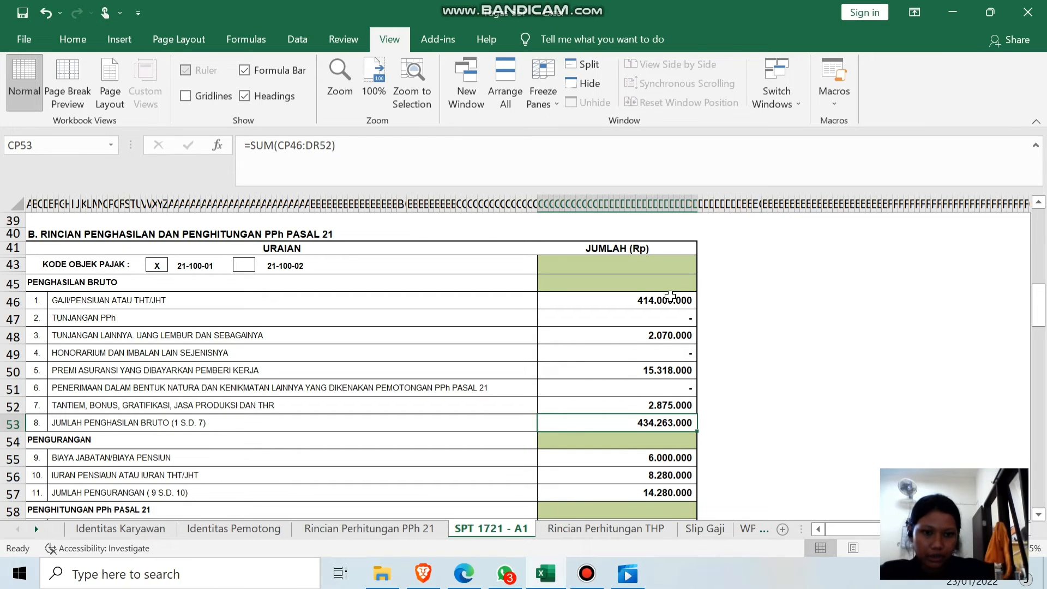
- Examine the Pengurangan formulas: the Biaya Jabatan IF in CP55, Iuran Pensiun in CP56 and the sum in CP57
scroll(671, 296, down, 1)
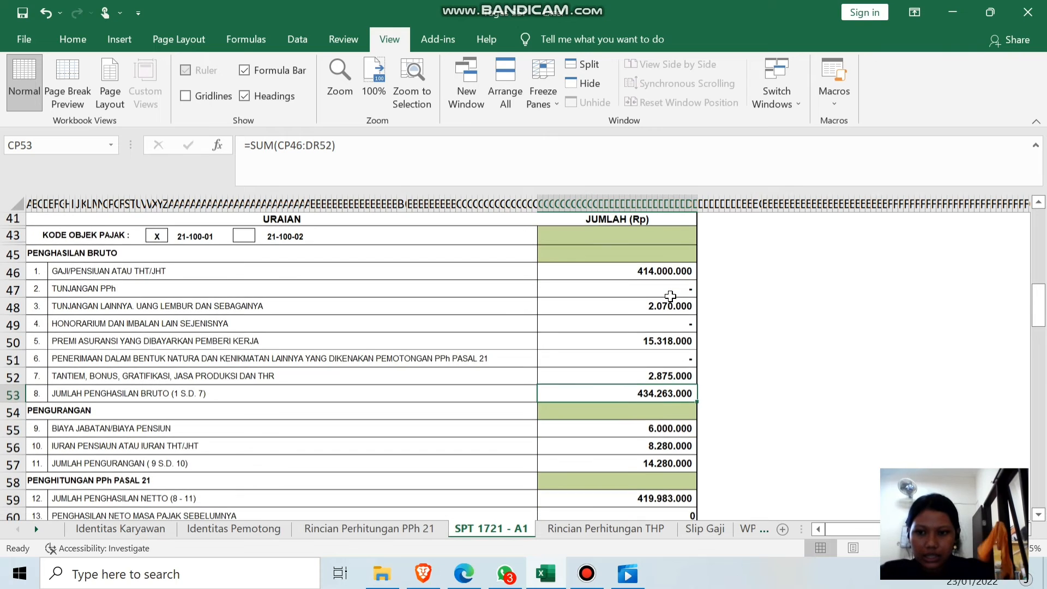
key(Down)
key(Down)
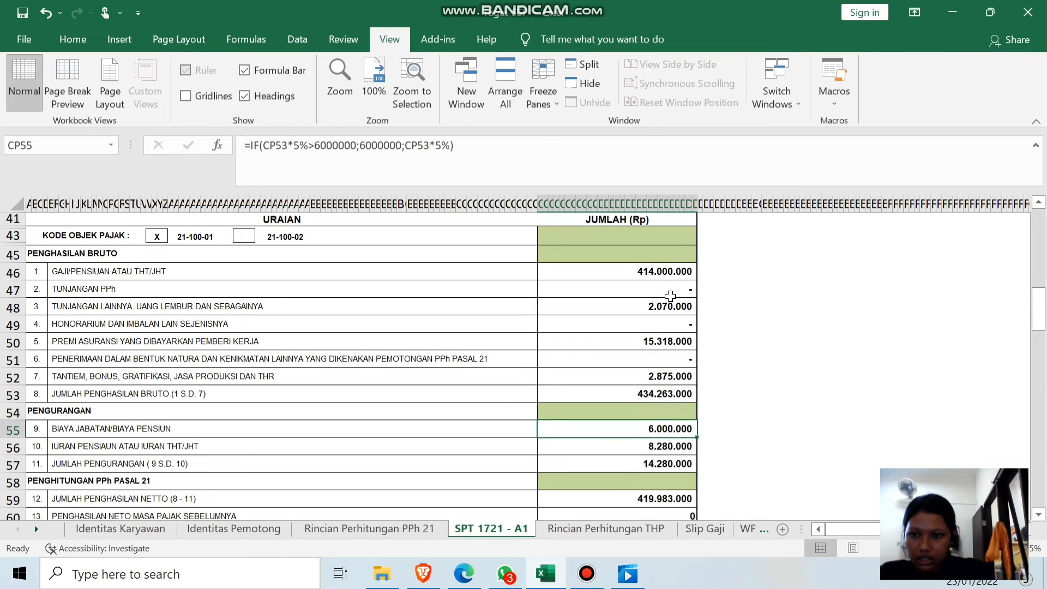
scroll(670, 296, down, 1)
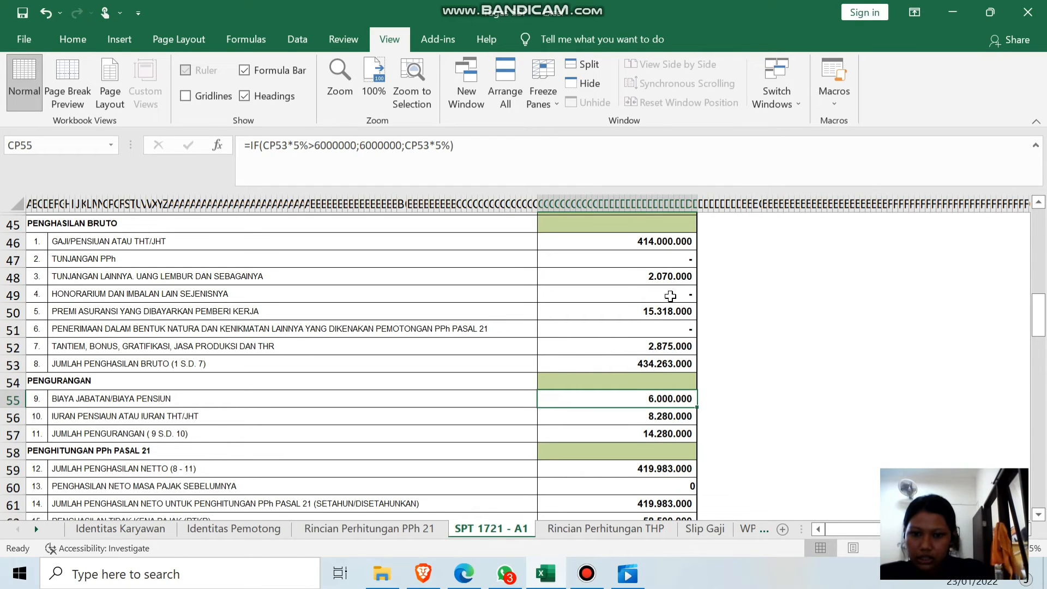
scroll(670, 296, down, 1)
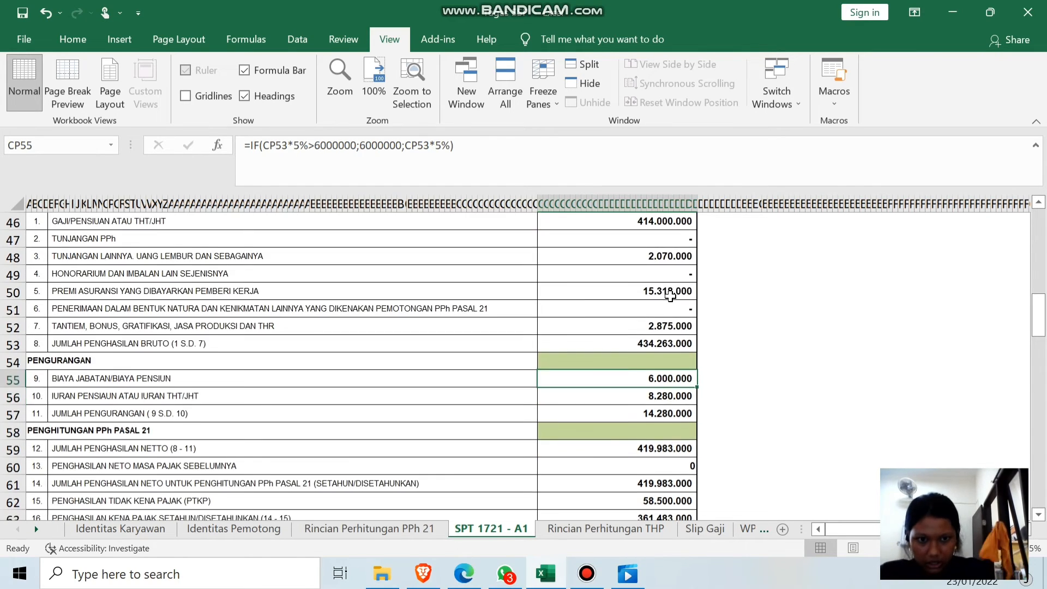
key(Down)
key(Down)
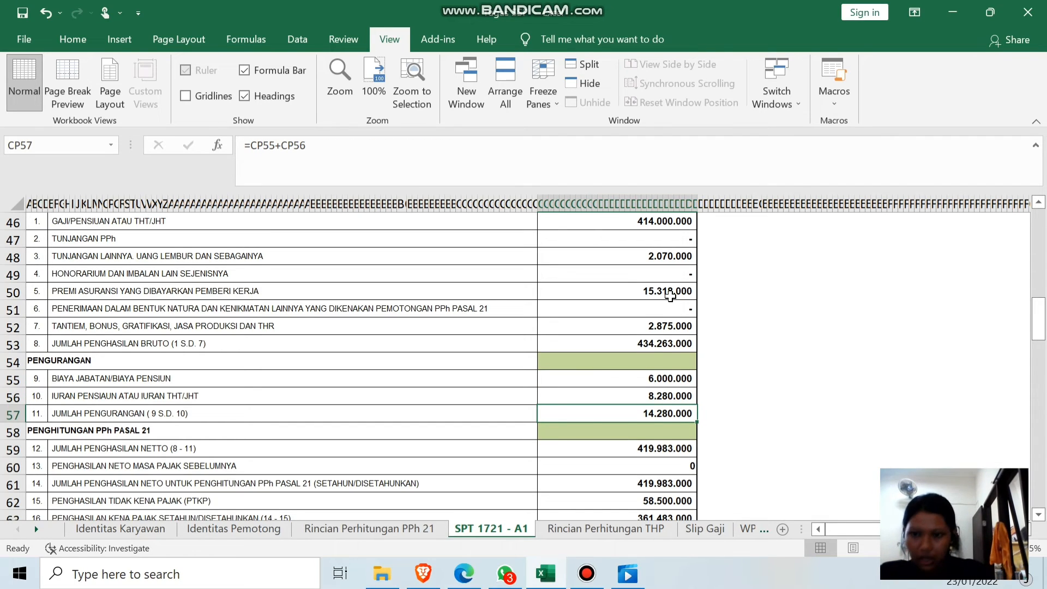
- Examine the Jumlah Penghasilan Netto formula in CP59 and highlight the gross income and deduction cells it references
key(Down)
key(Down)
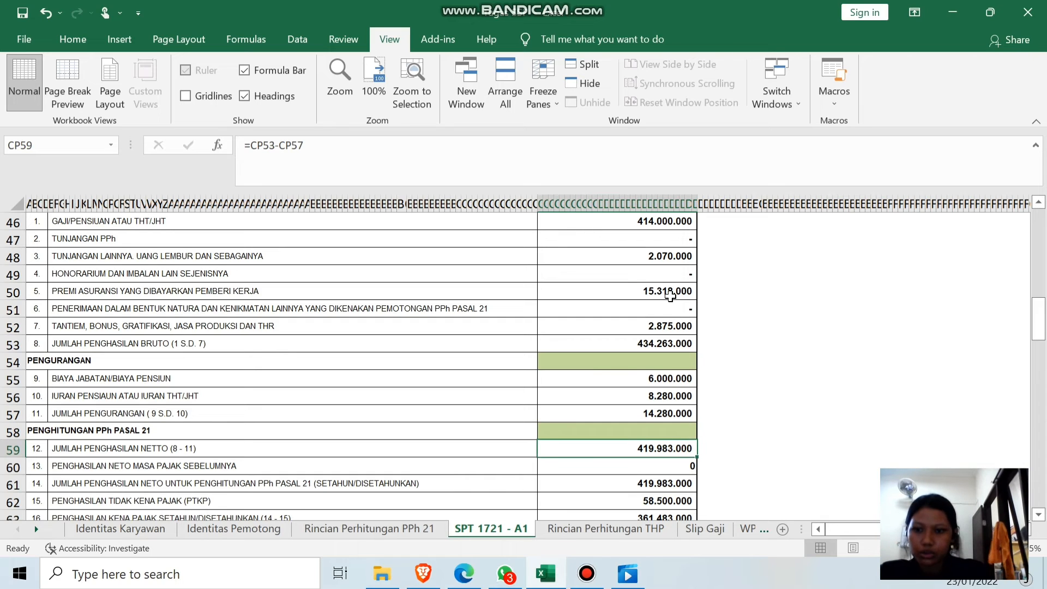
scroll(670, 296, down, 1)
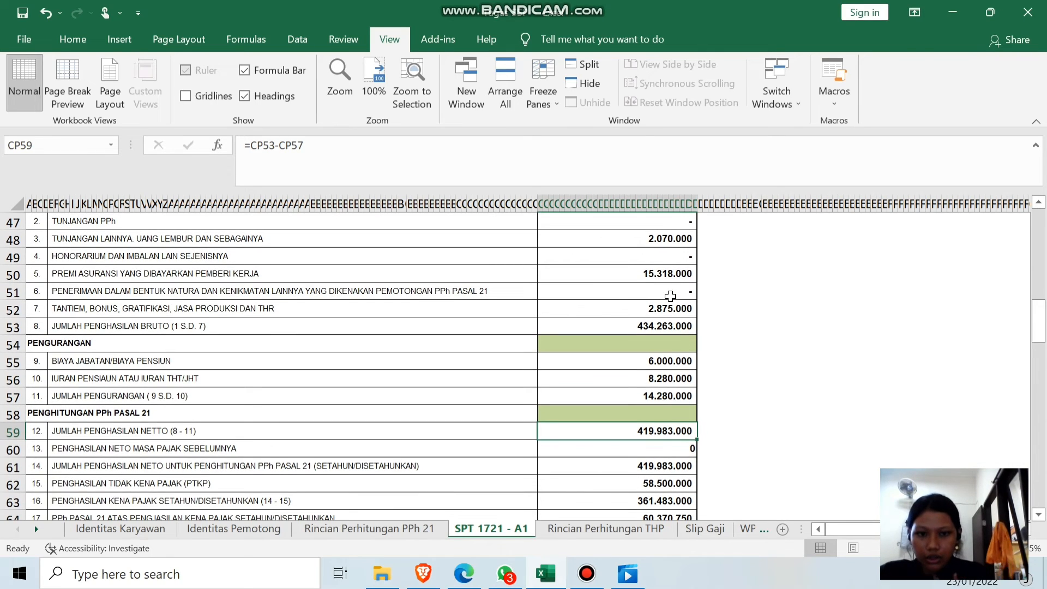
click(637, 143)
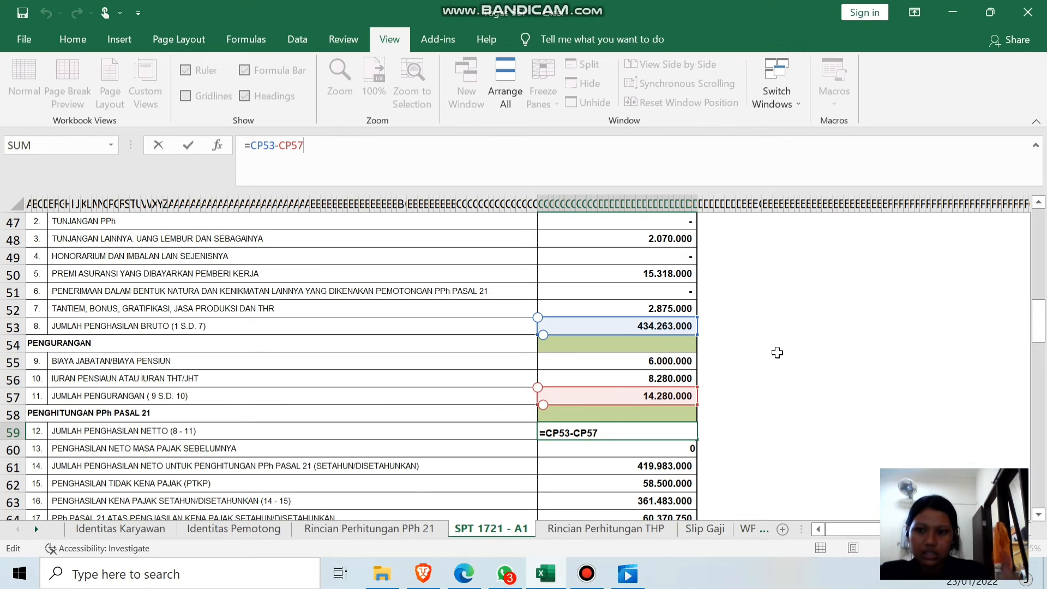
key(Return)
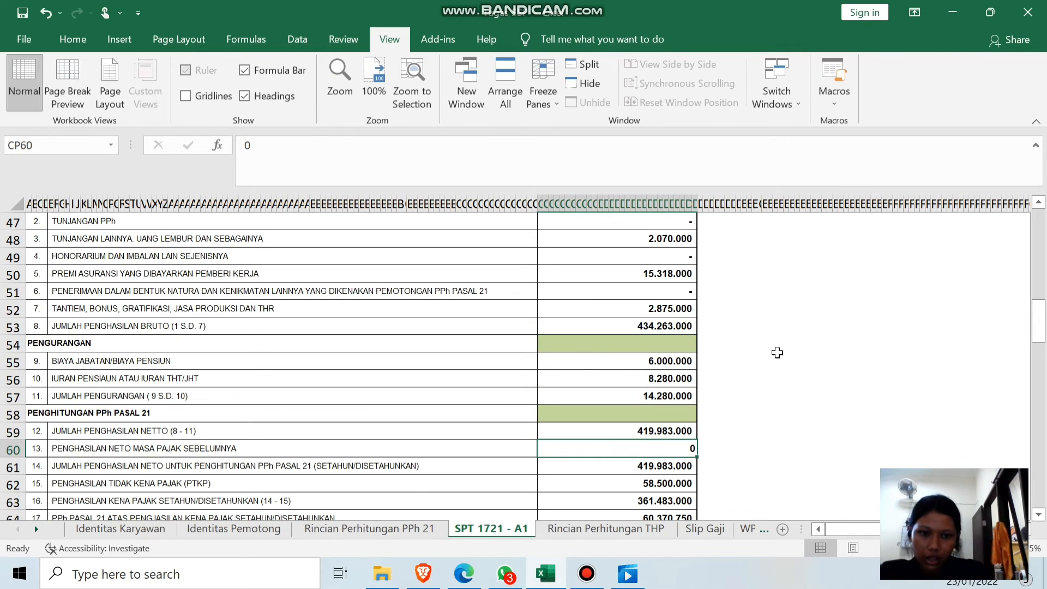
scroll(777, 353, down, 2)
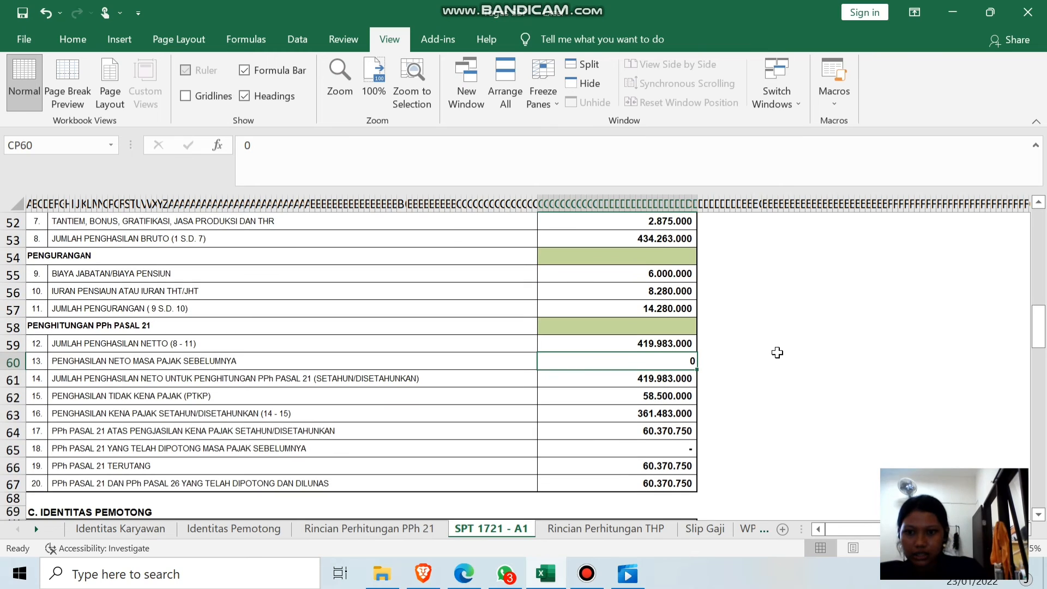
key(Up)
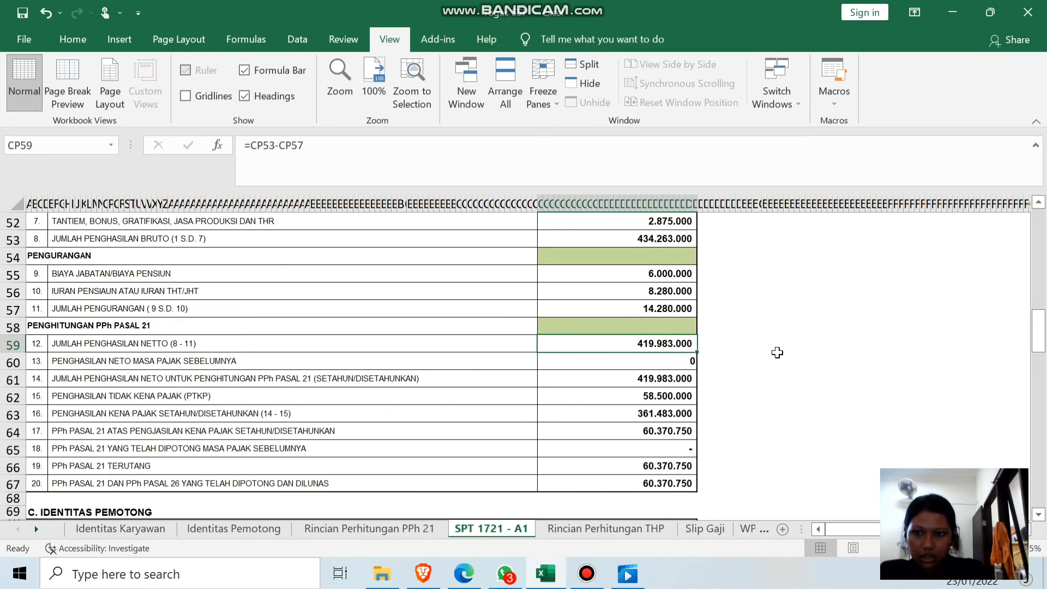
- Go through the Penghitungan PPh Pasal 21 formulas from CP60 to CP66, including the PTKP lookup in CP62
key(Down)
key(Down)
key(Down)
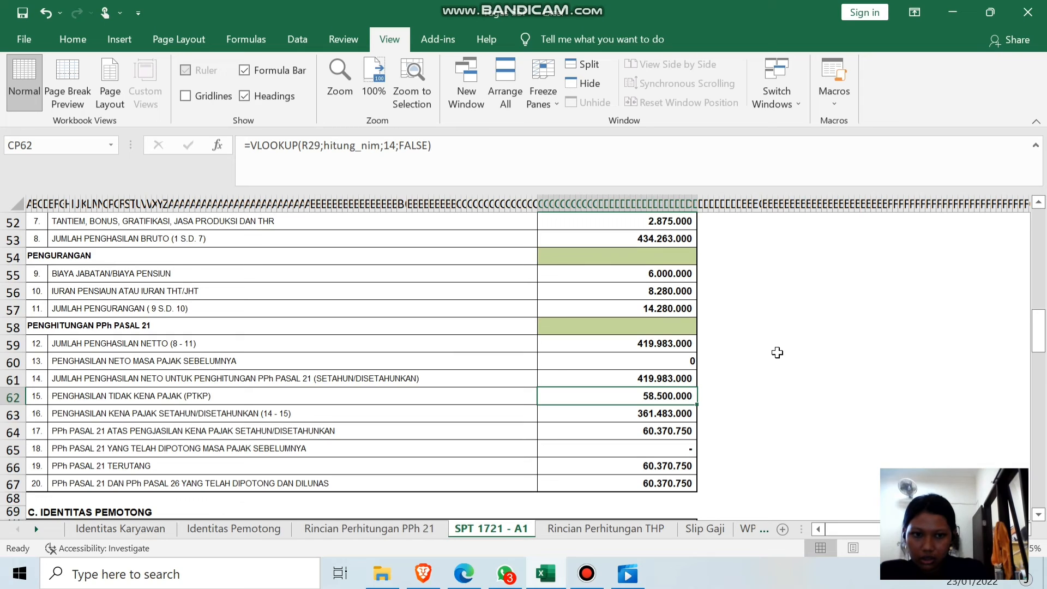
key(Down)
key(Down)
key(Down)
key(Down)
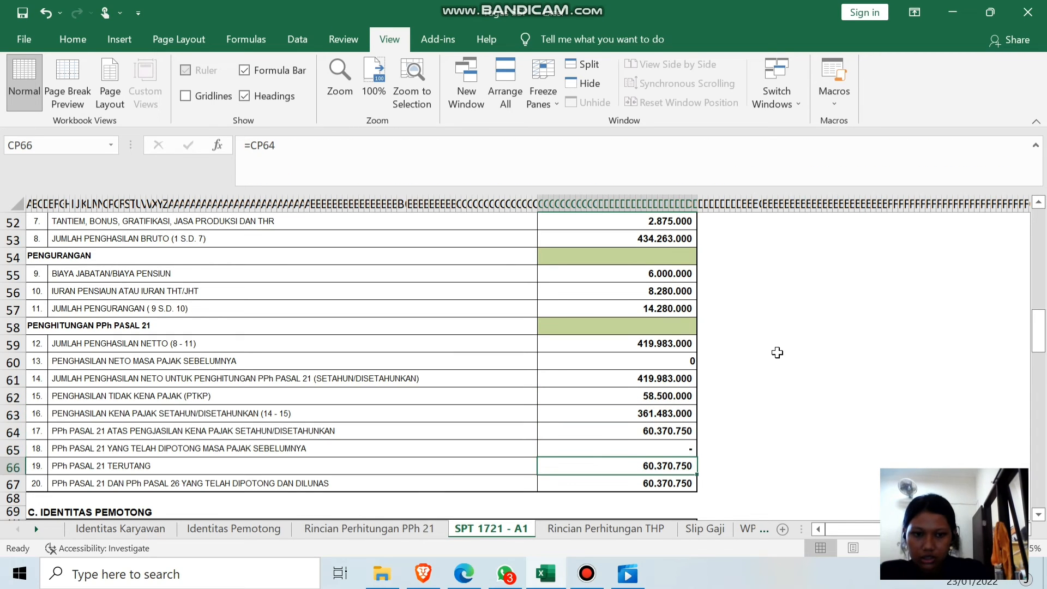
key(super)
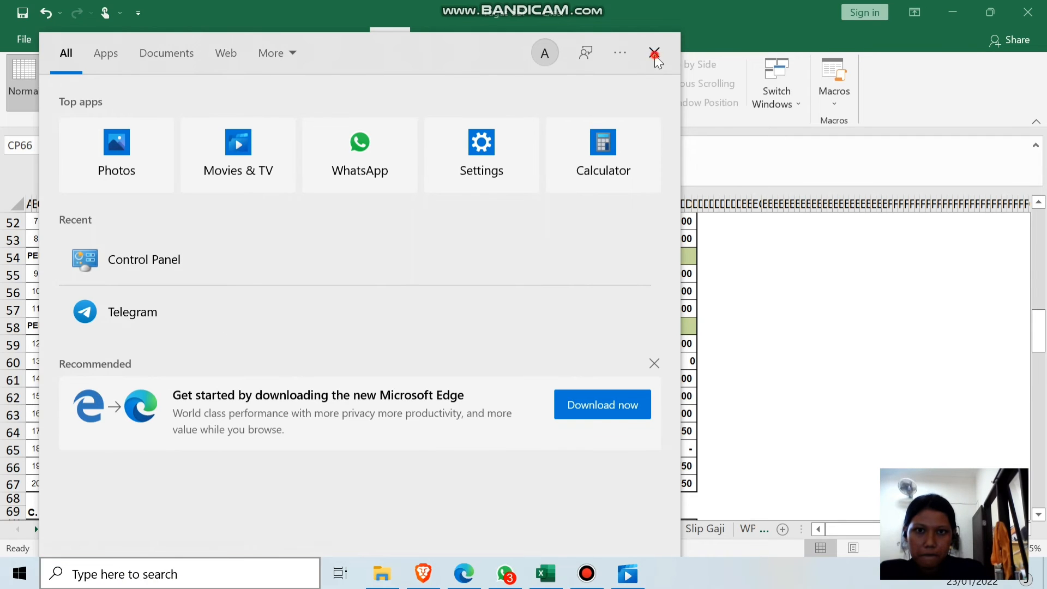
click(654, 53)
- Inspect the NPWP cells and the UPPER name formula in P75 under section C, Identitas Pemotong
scroll(784, 371, down, 1)
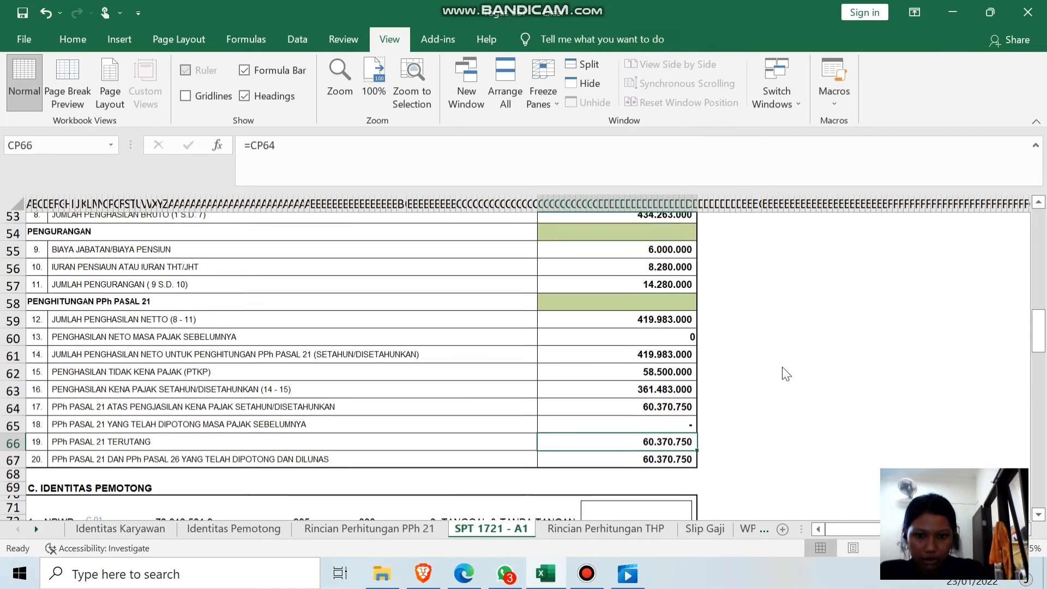
scroll(785, 373, down, 1)
scroll(785, 374, down, 2)
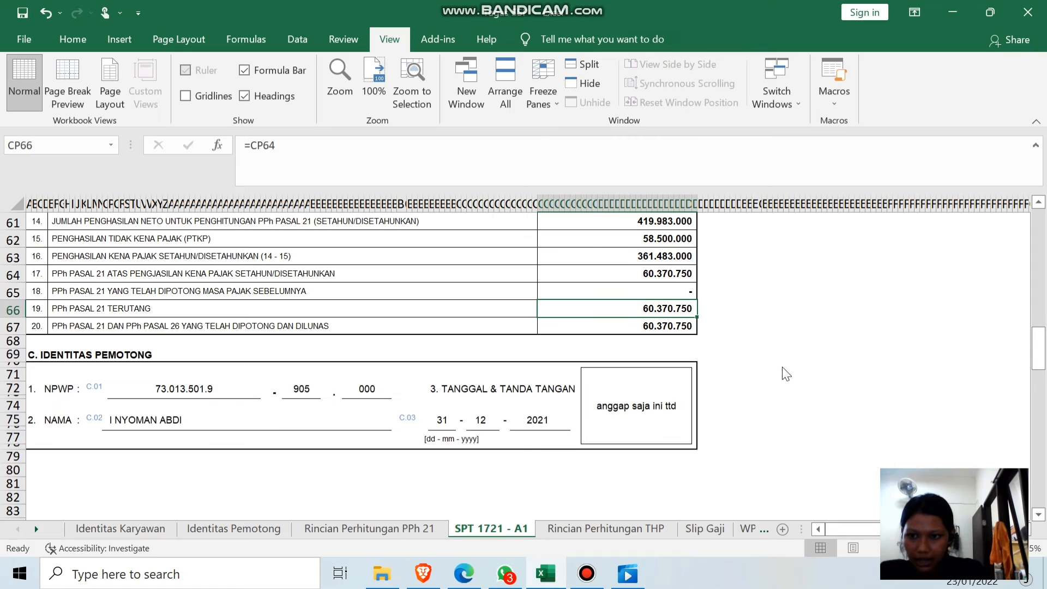
click(157, 421)
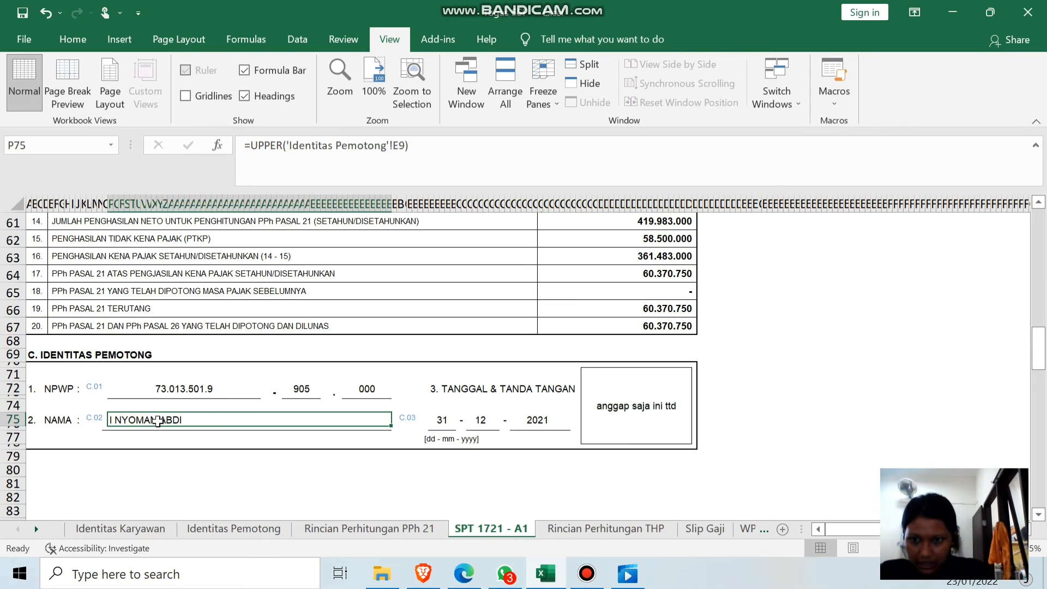
click(185, 389)
drag(300, 388, 371, 388)
click(247, 421)
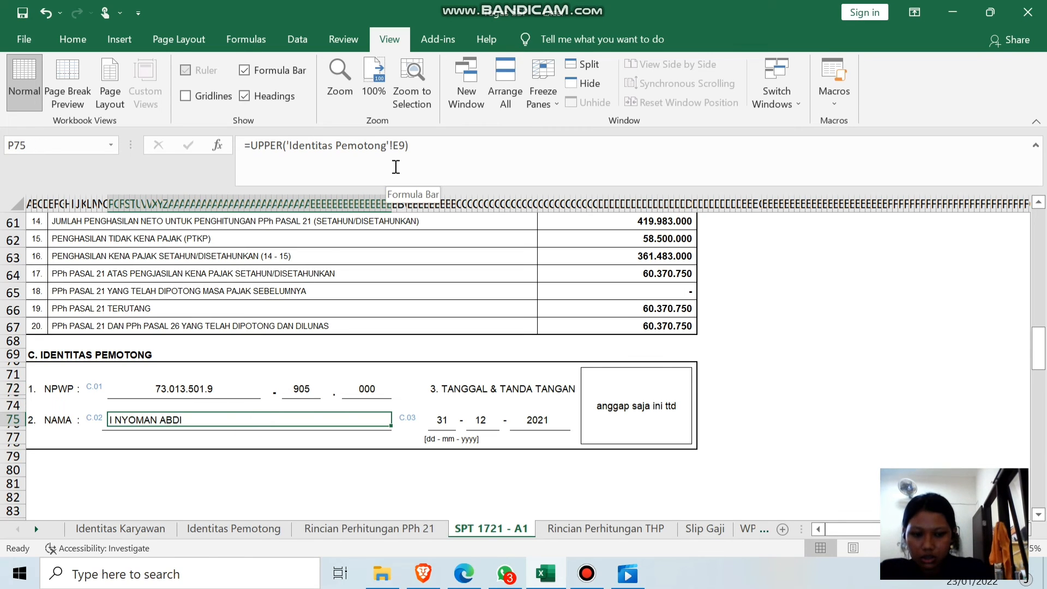
- Check the source data on the Identitas Pemotong sheet, then return to the signature box on the SPT 1721 - A1 sheet
click(223, 531)
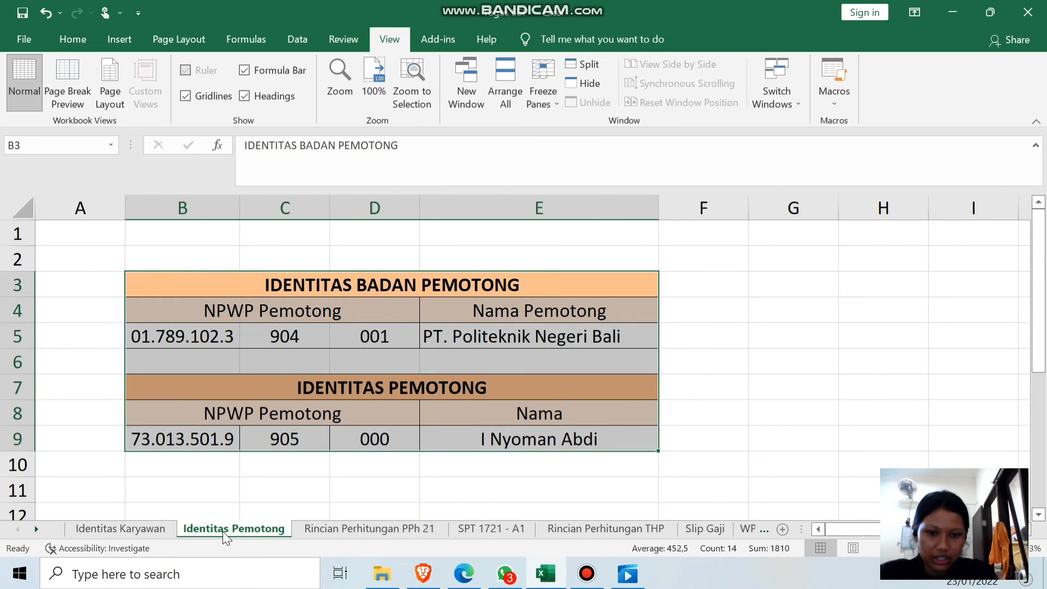
click(502, 530)
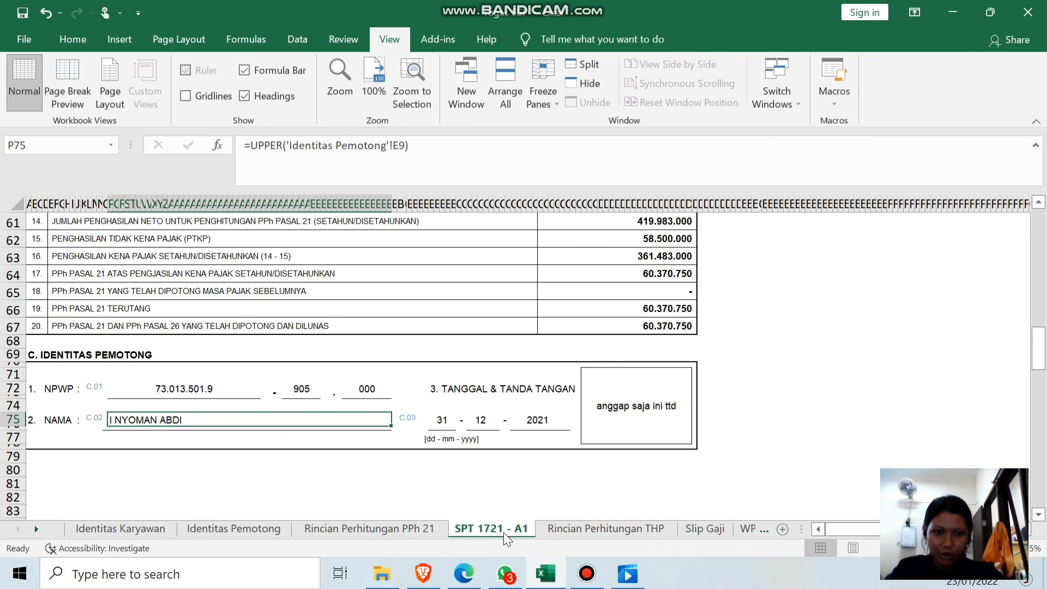
click(636, 406)
click(744, 406)
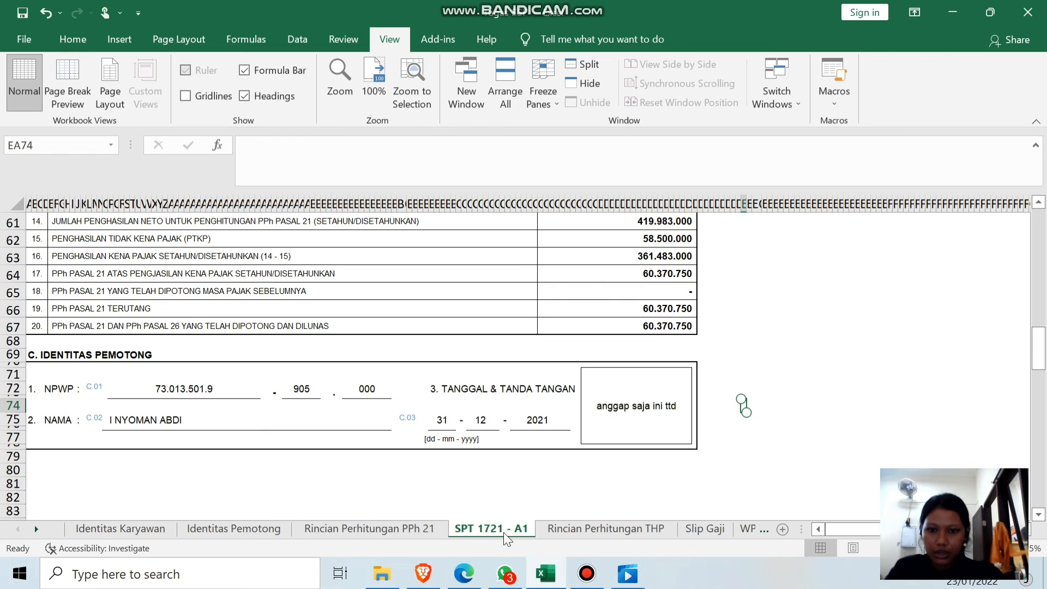
- Inspect the day, month and year cells of the signing date in row 75, then return to the recipient identity section
click(442, 420)
key(Right)
key(Right)
key(Right)
key(Right)
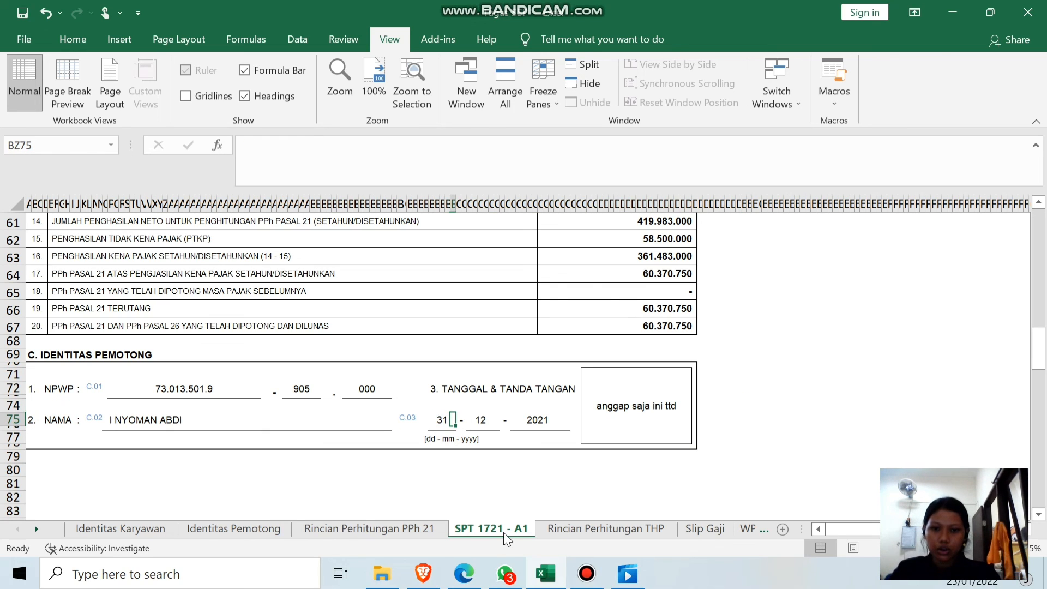
key(Right)
key(Right)
key(Right)
key(Right)
key(Right)
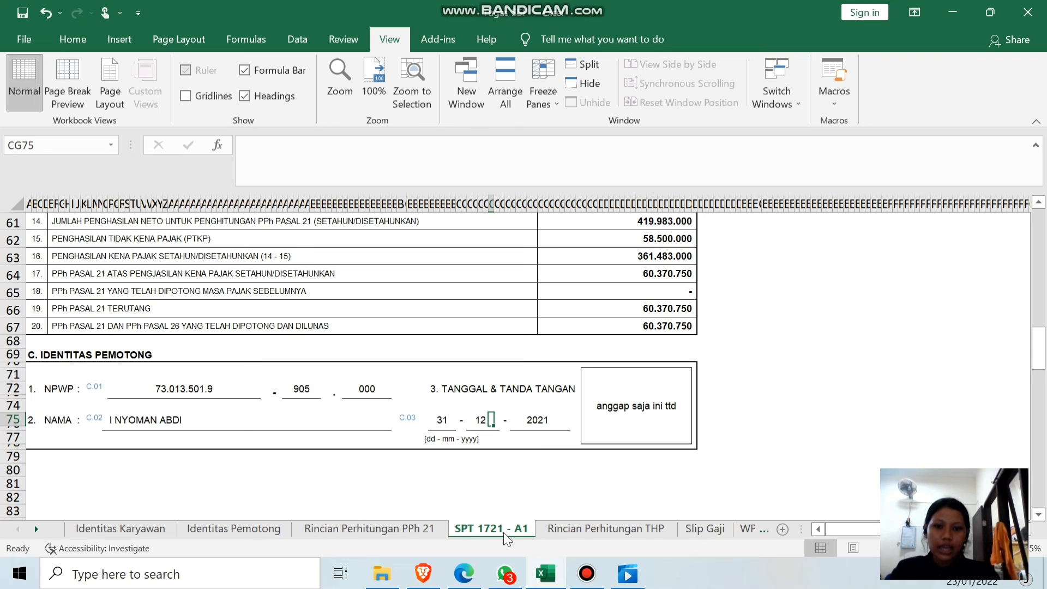
key(Right)
key(Right)
key(Right)
key(Right)
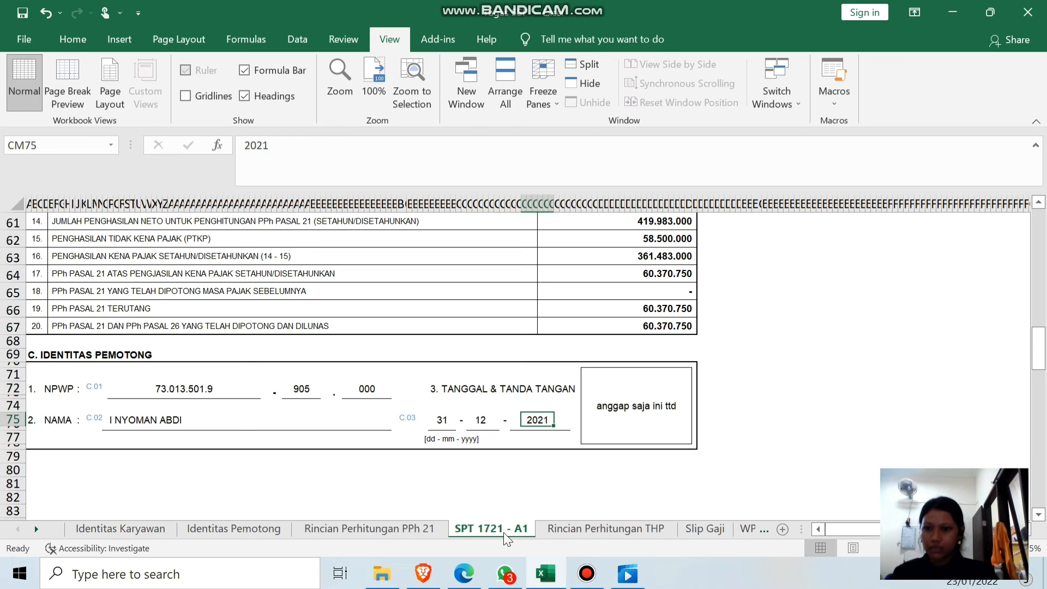
scroll(503, 532, up, 20)
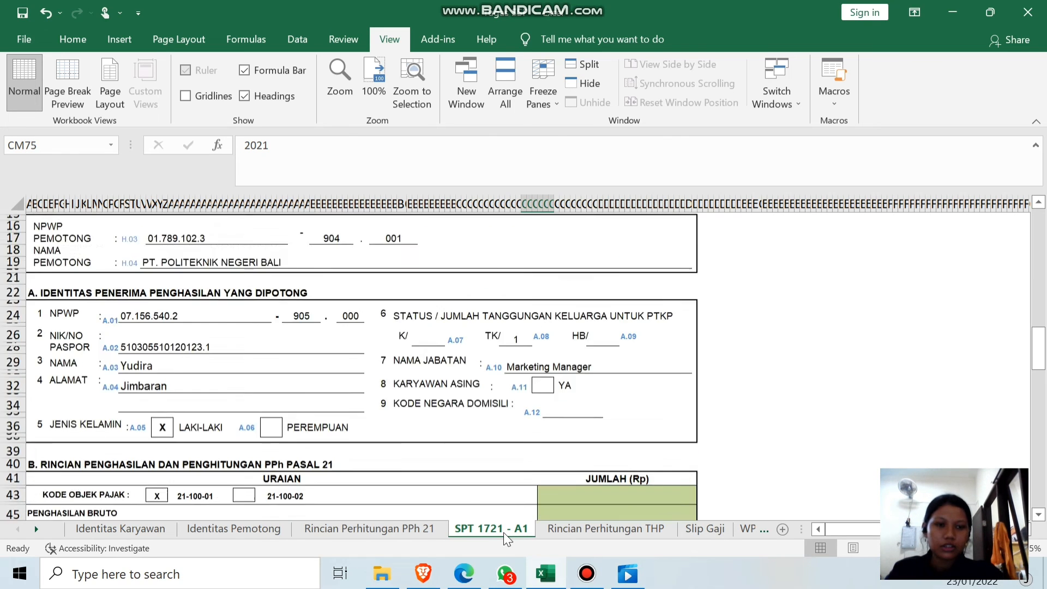